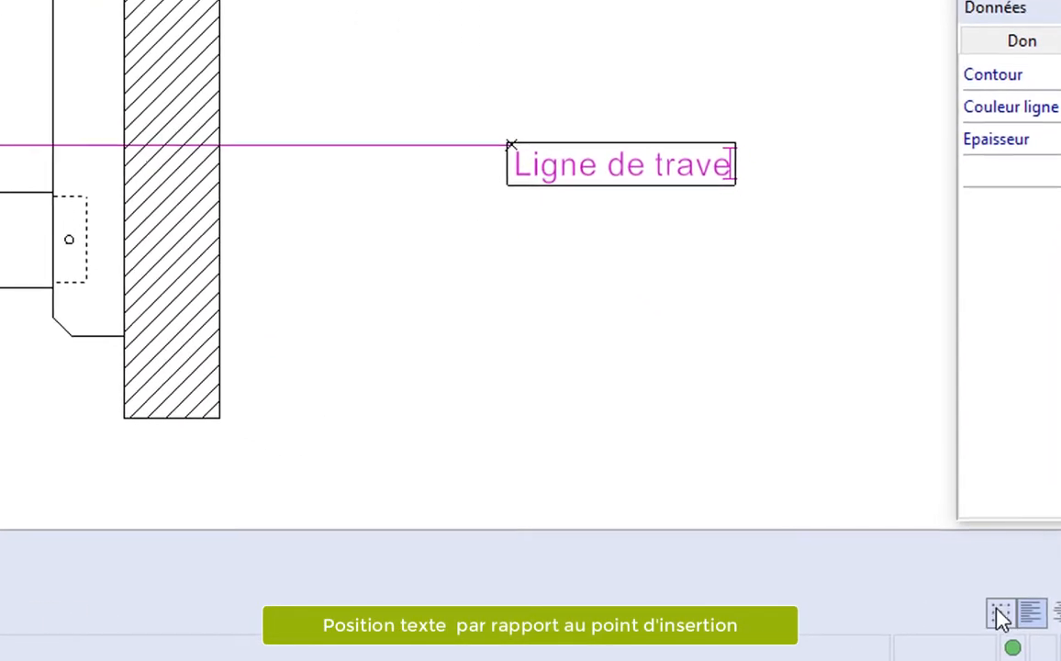
# Anchor the "Ligne de trave" text above the magenta line, ending at the line's right end, and place it.
pyautogui.click(1001, 613)
pyautogui.click(1000, 613)
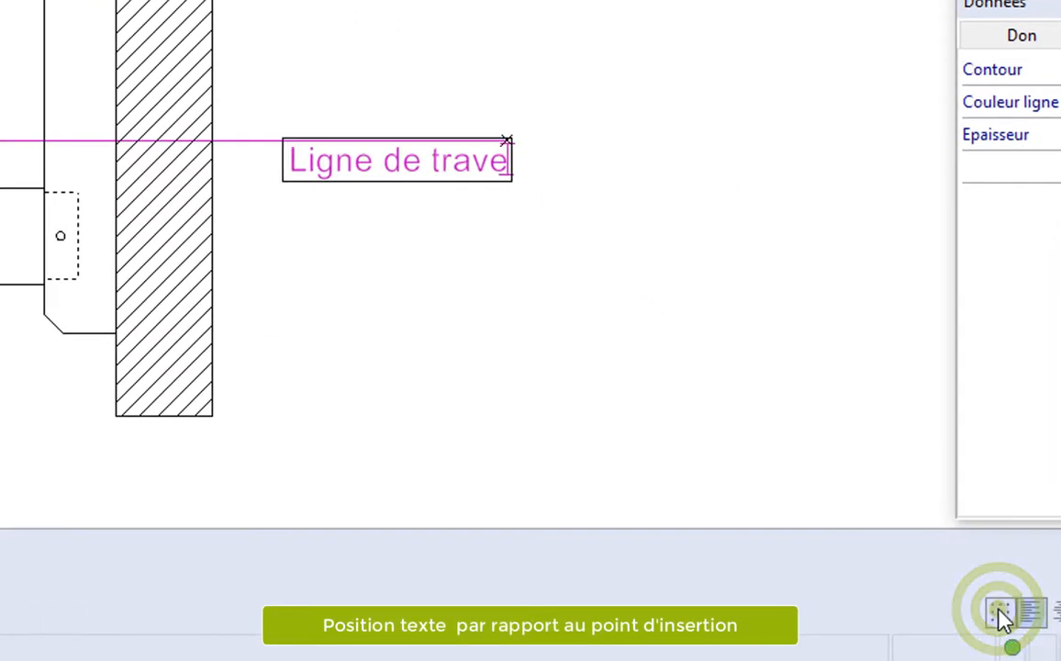
pyautogui.click(1000, 613)
pyautogui.click(1000, 613)
pyautogui.click(1000, 613)
pyautogui.click(1000, 613)
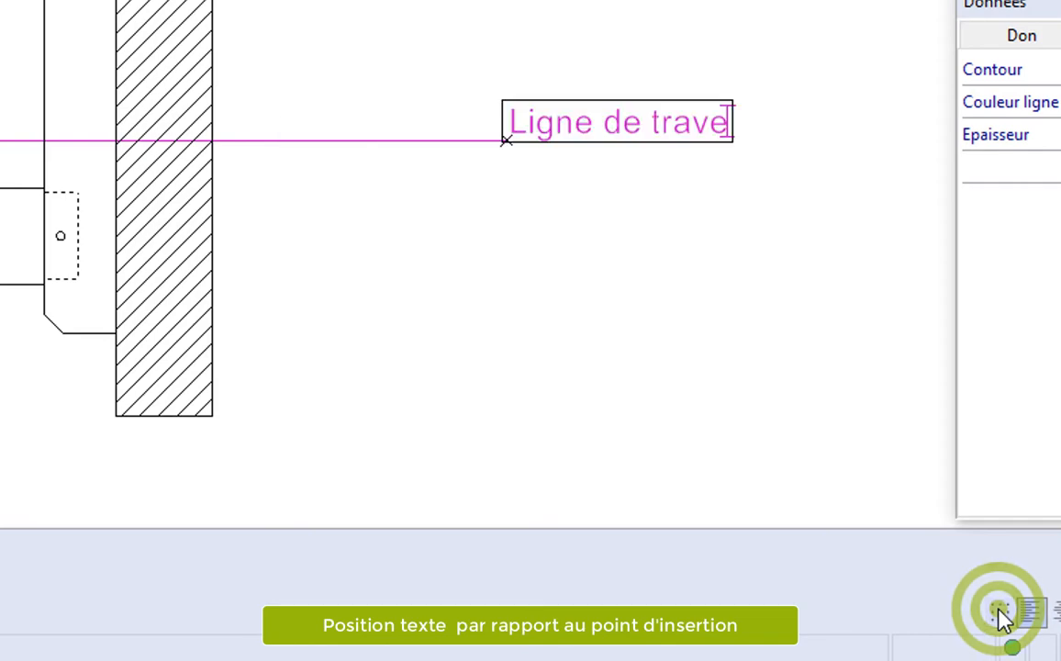
pyautogui.click(1001, 615)
pyautogui.click(1000, 615)
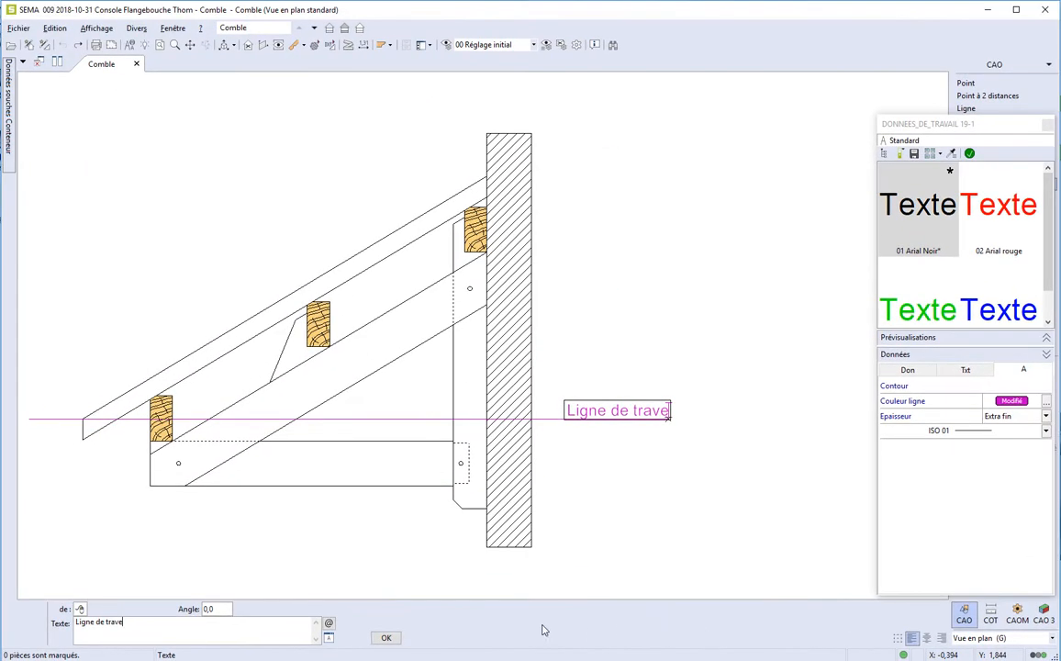
pyautogui.click(386, 637)
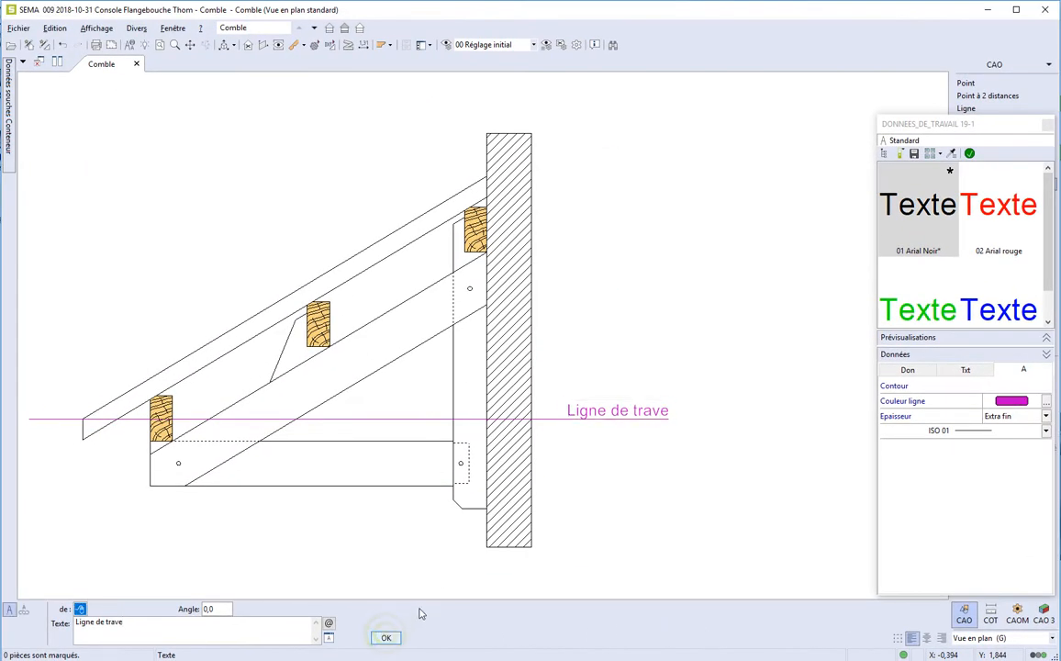
pyautogui.press('Escape')
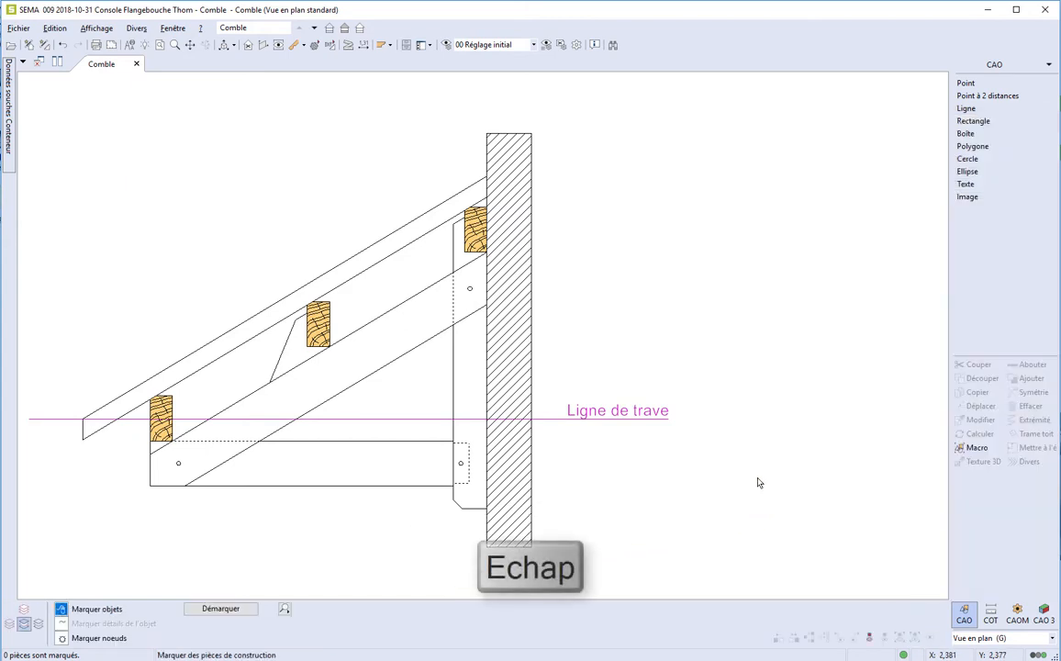
# Start a new CAD text with black line colour and a guide line ending in a filled arrow, based on 01 Arial Noir.
pyautogui.click(968, 187)
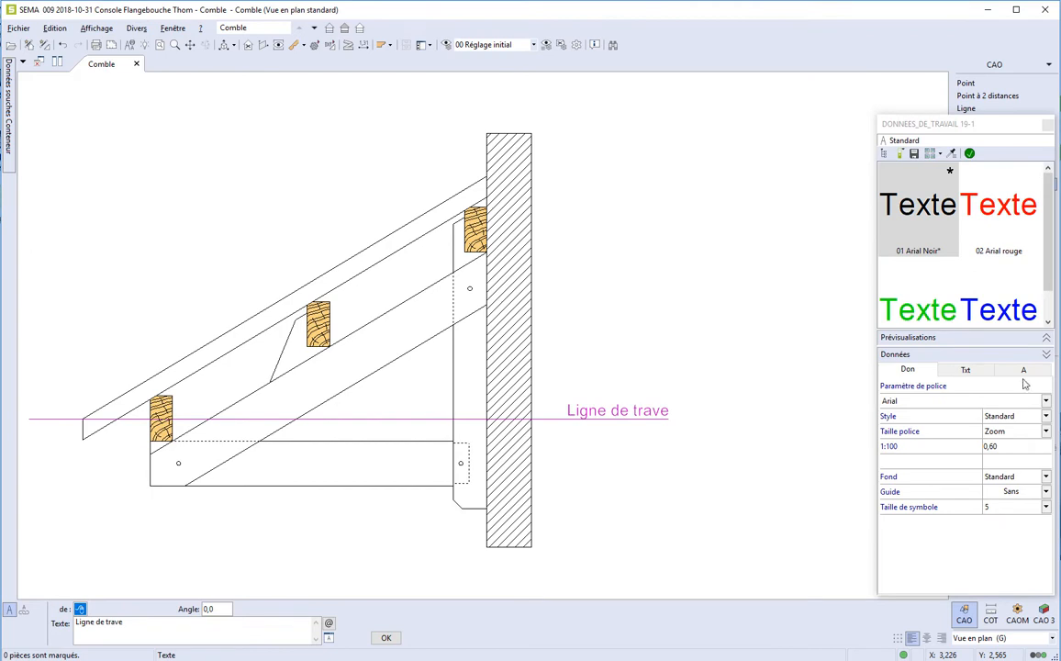
pyautogui.click(1023, 370)
pyautogui.click(1012, 401)
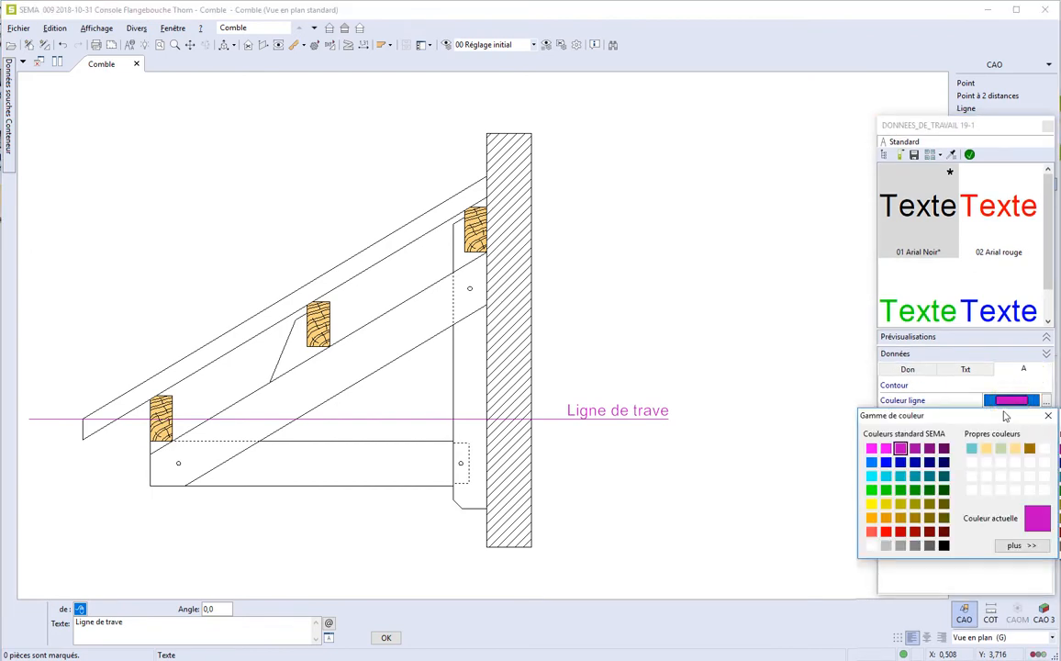
pyautogui.click(943, 546)
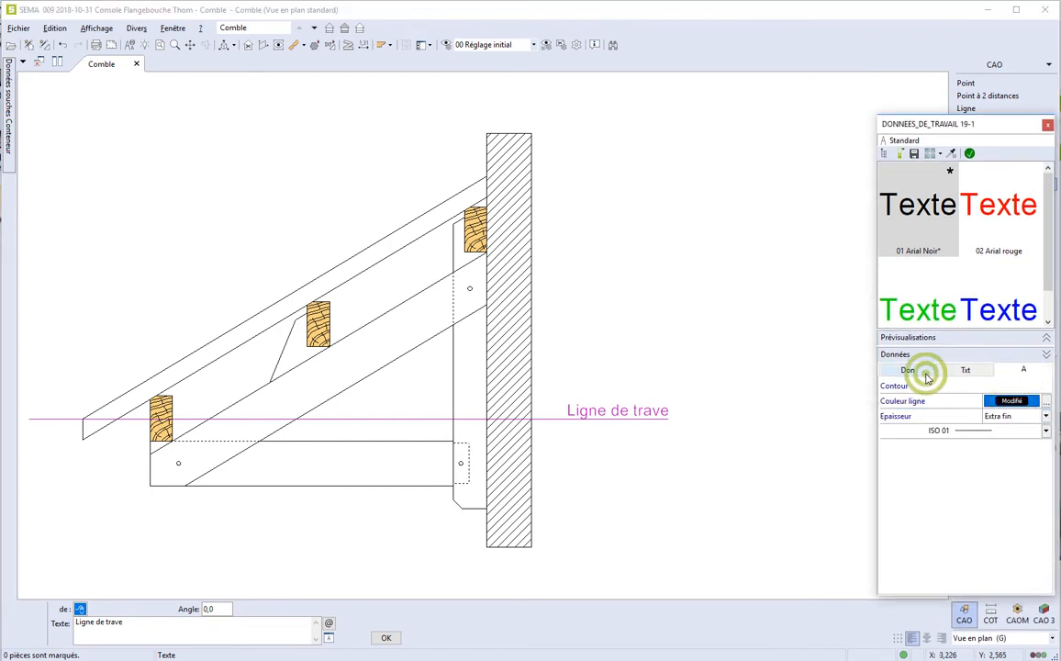
pyautogui.click(927, 374)
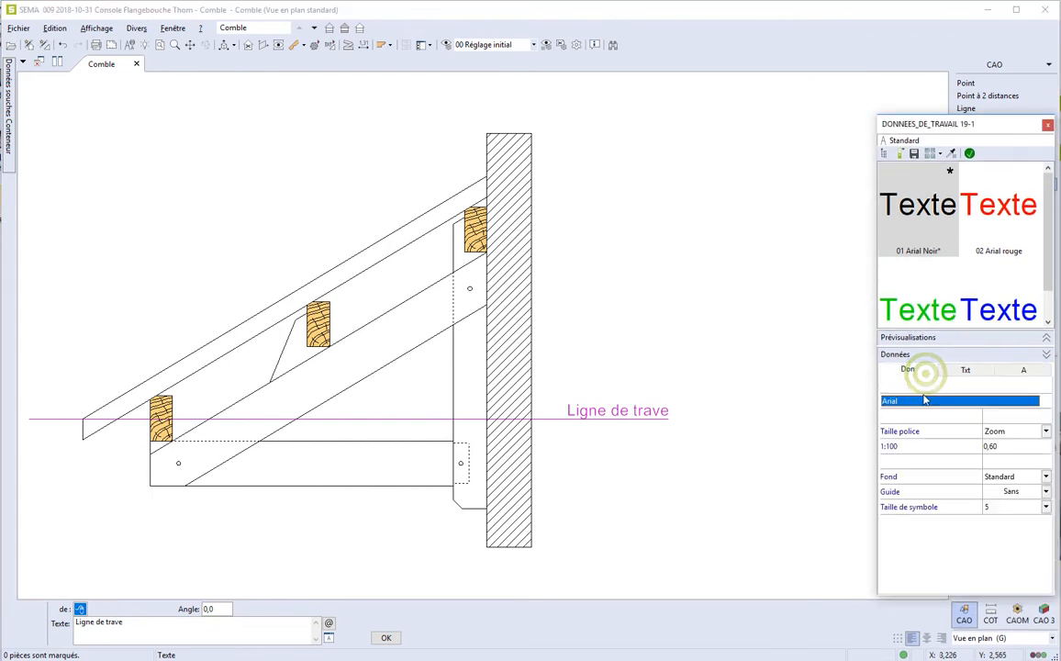
pyautogui.click(926, 491)
pyautogui.click(1010, 496)
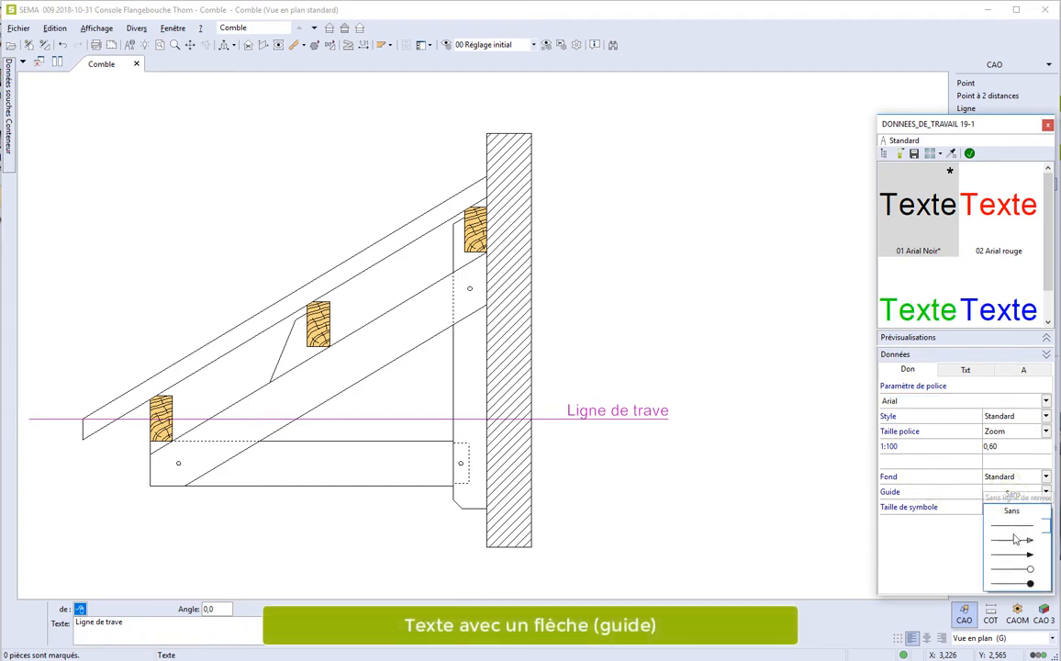
pyautogui.click(1011, 548)
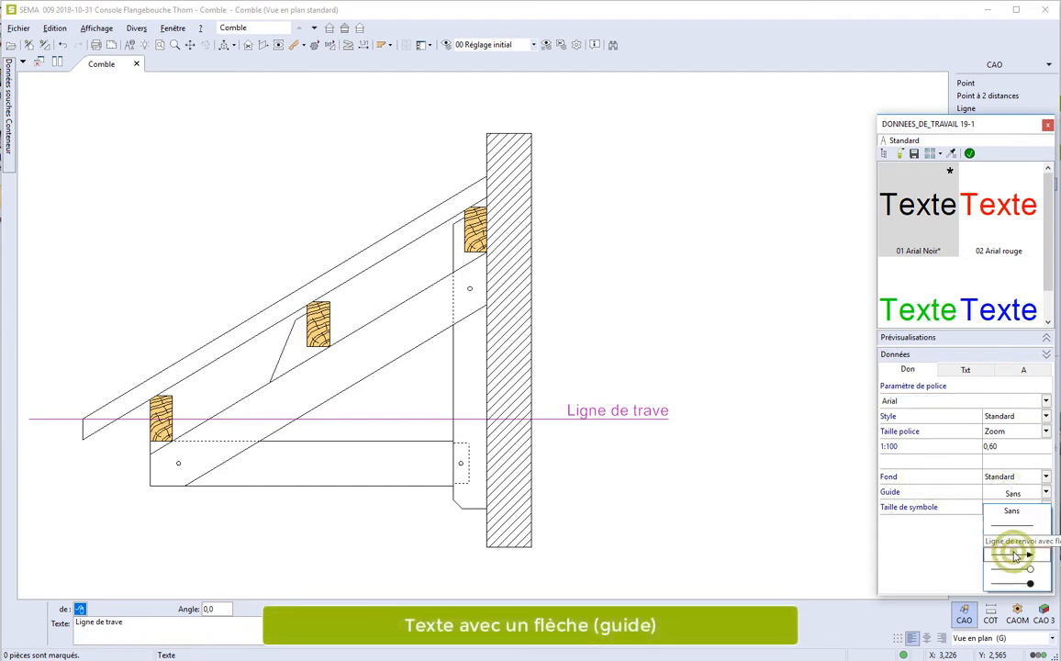
pyautogui.click(970, 154)
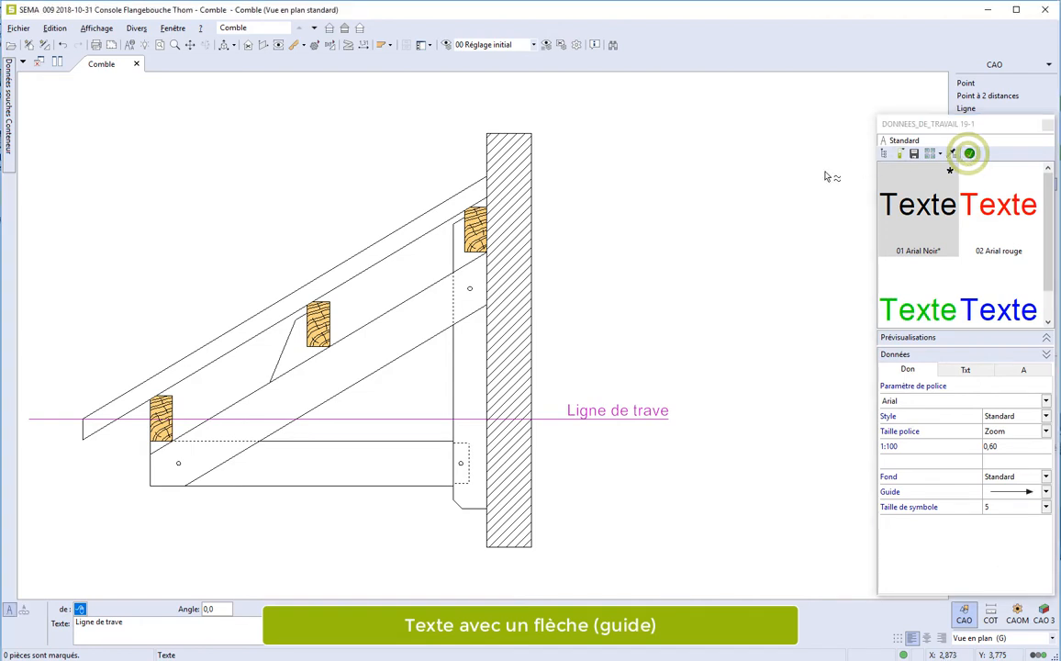
# Place the leader text "Chevron 8 cm" at a 135° angle, with its arrow pointing at the rafter.
pyautogui.click(244, 322)
pyautogui.click(209, 286)
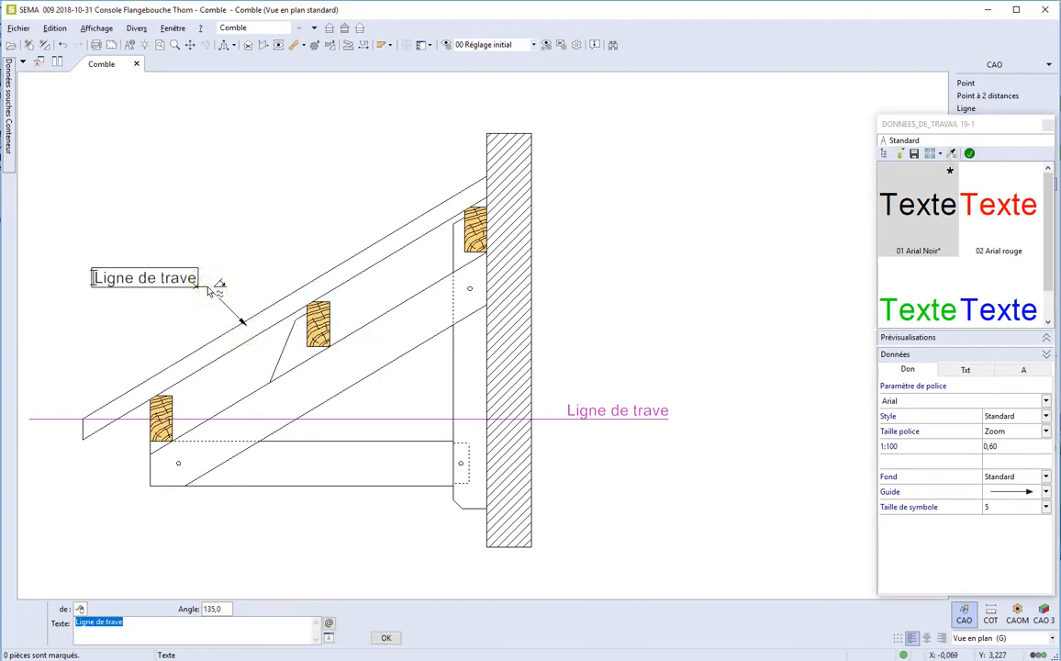
pyautogui.write('Chevron 8 cm')
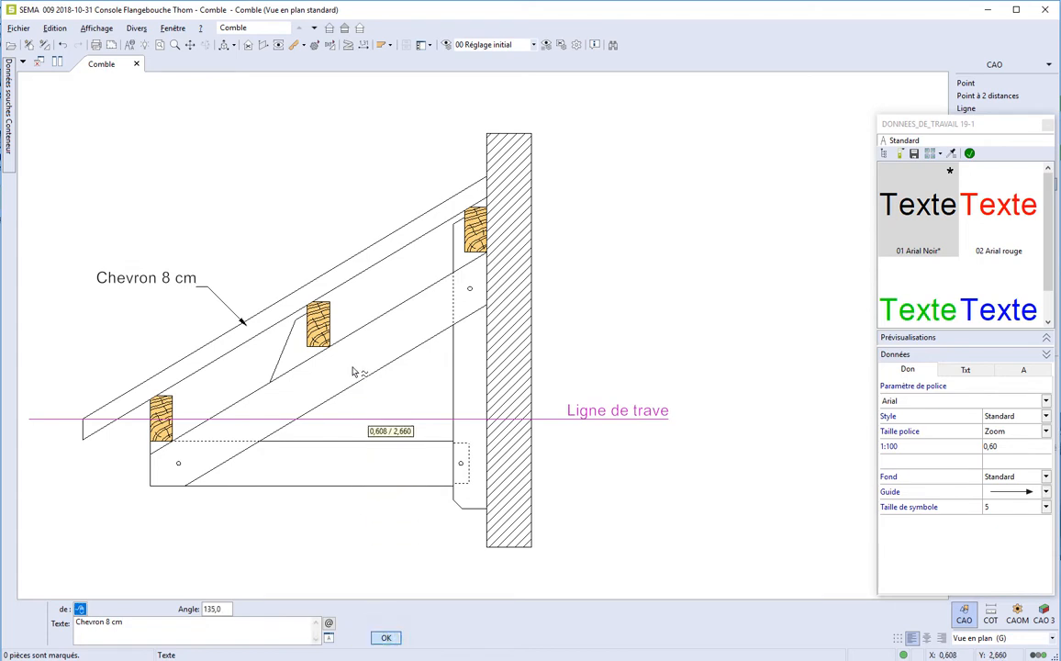
# Place the leader text "Panne 10x20 cm" at a 124.4° angle, with its arrow pointing at the middle purlin.
pyautogui.click(321, 311)
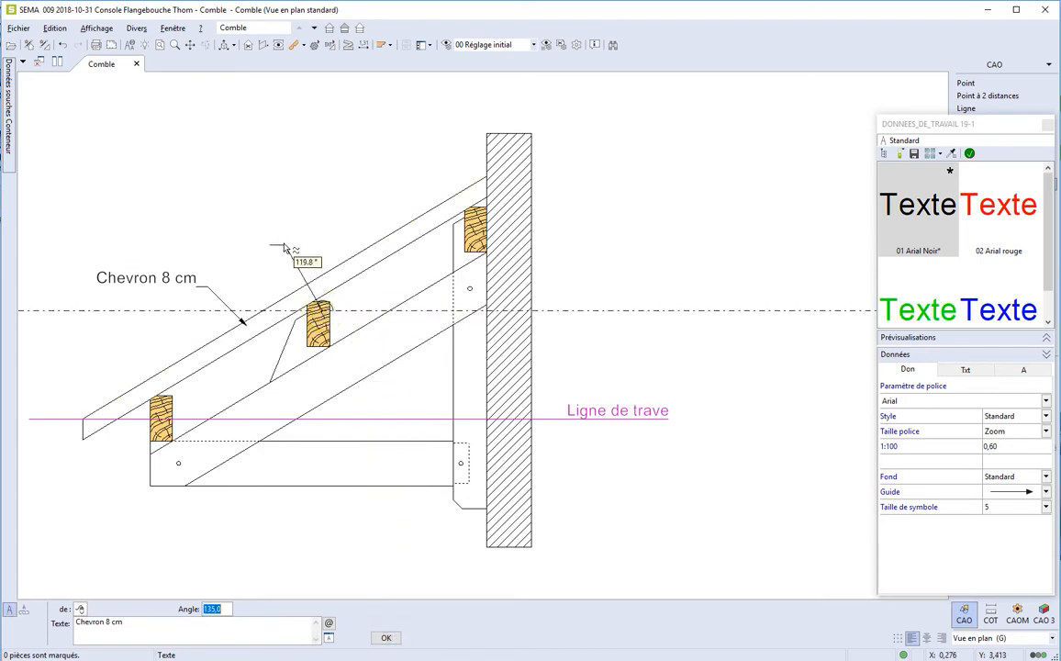
pyautogui.click(283, 241)
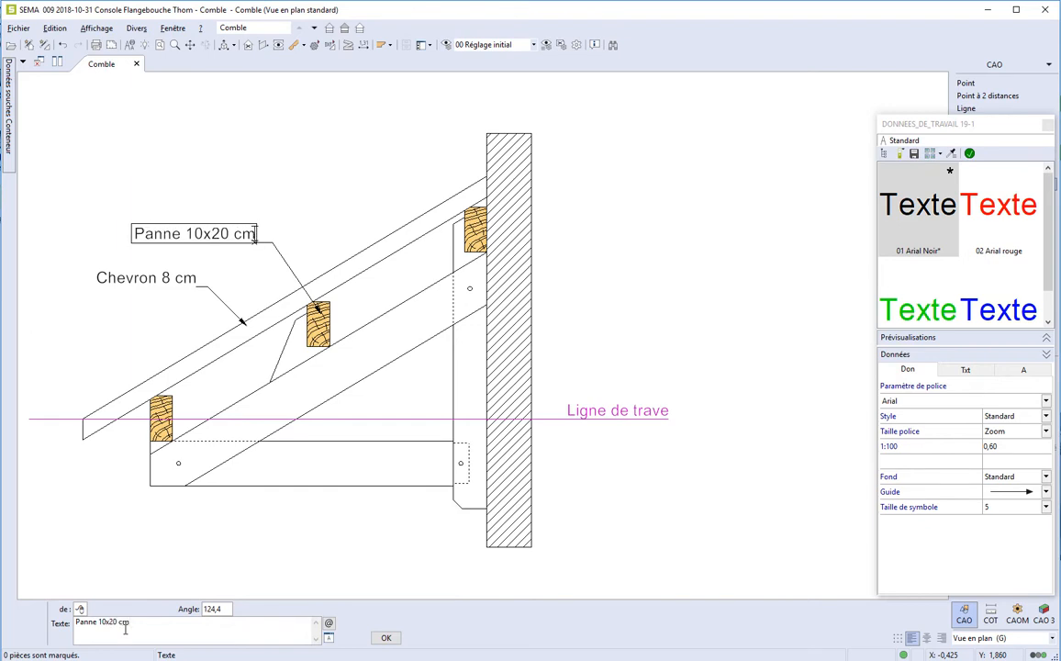
pyautogui.click(397, 638)
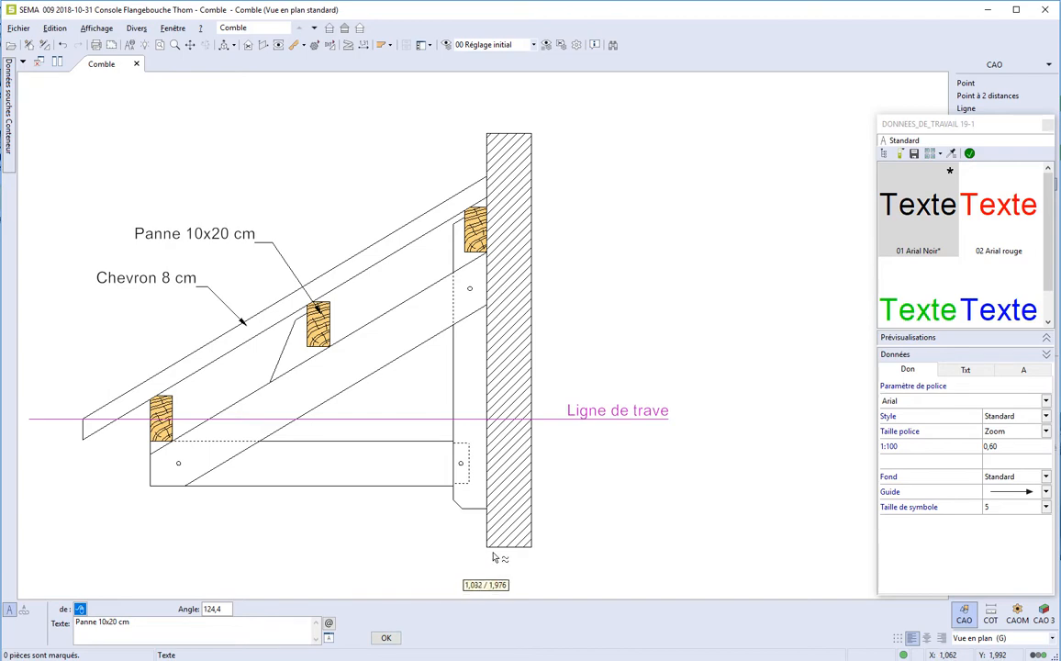
pyautogui.press('Escape')
pyautogui.press('Escape')
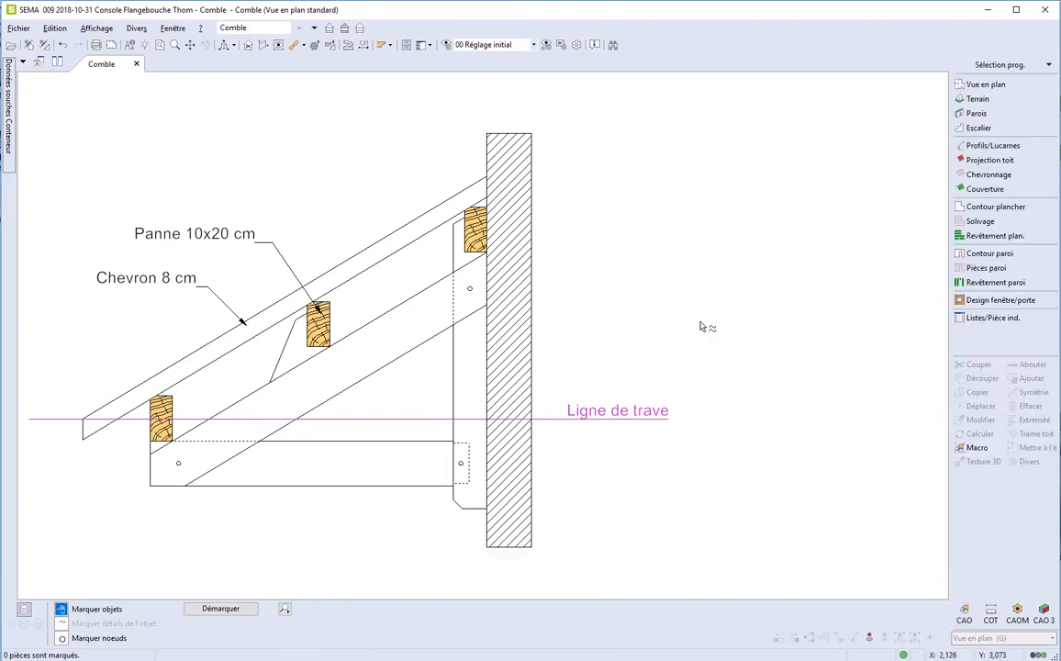
# Create a dimension line based on LC absolue with filled-arrow ends, Cotation entre-axes set to oui and Cotation cumulée set to non.
pyautogui.click(990, 613)
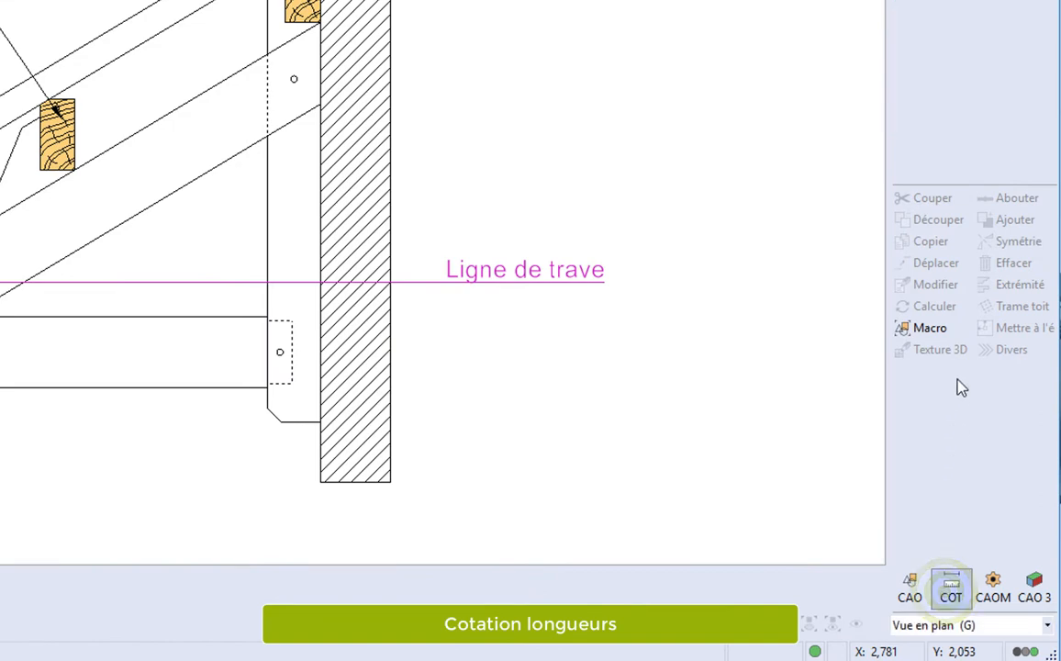
pyautogui.click(929, 129)
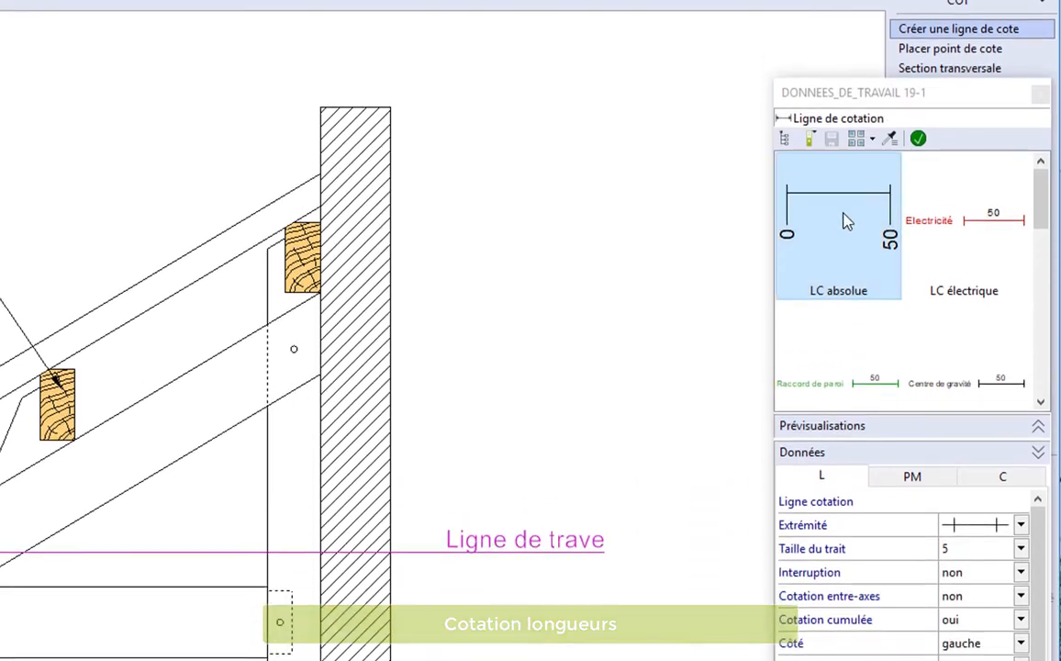
pyautogui.click(840, 274)
pyautogui.click(954, 525)
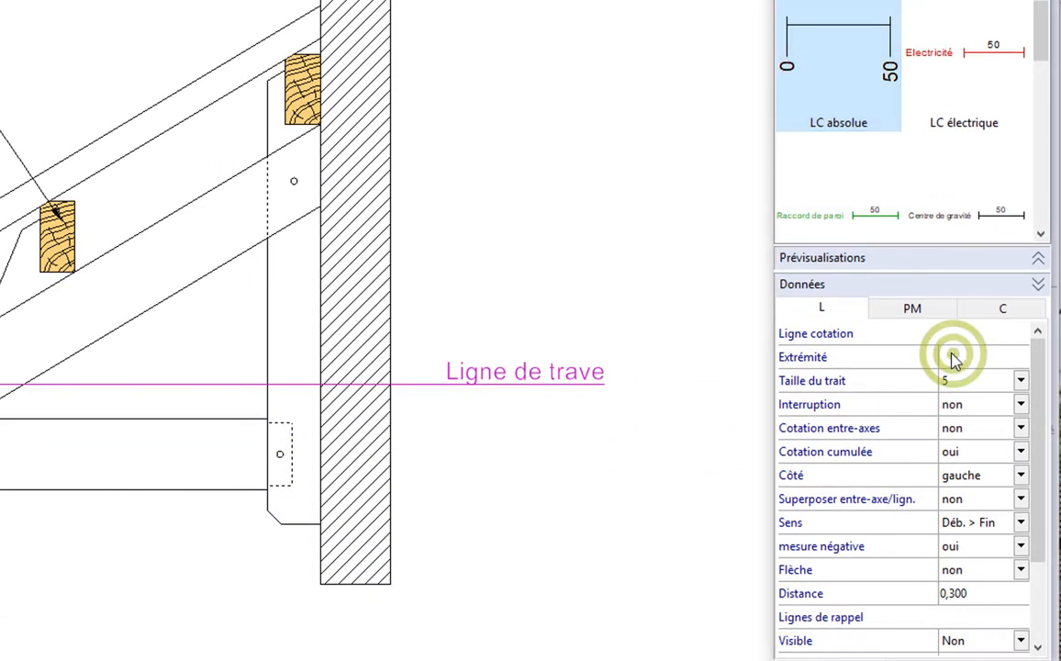
pyautogui.click(962, 545)
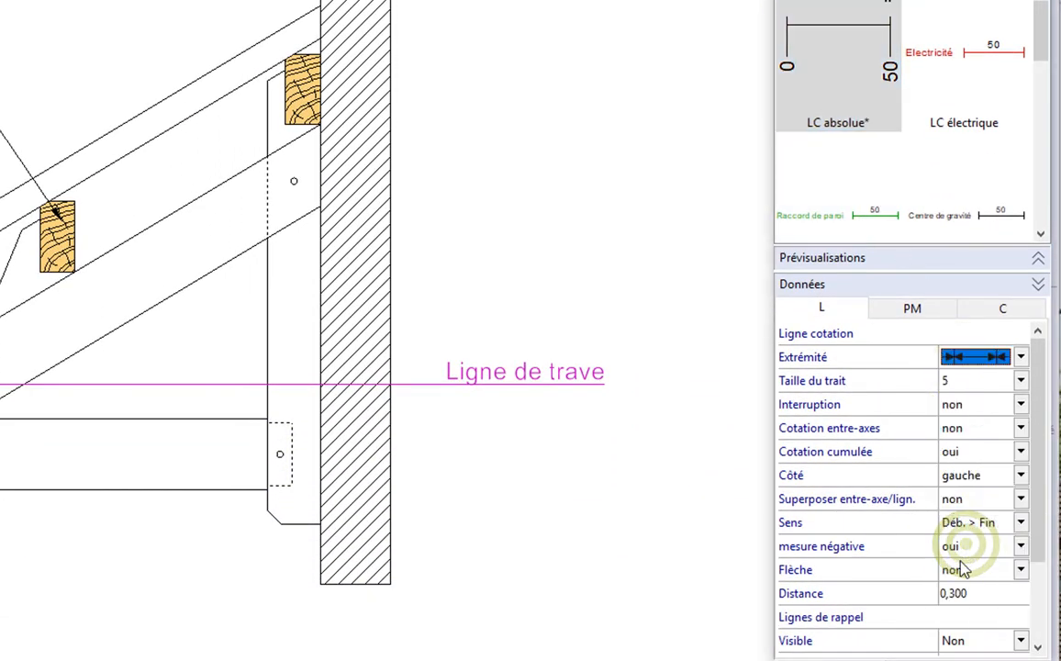
pyautogui.click(957, 428)
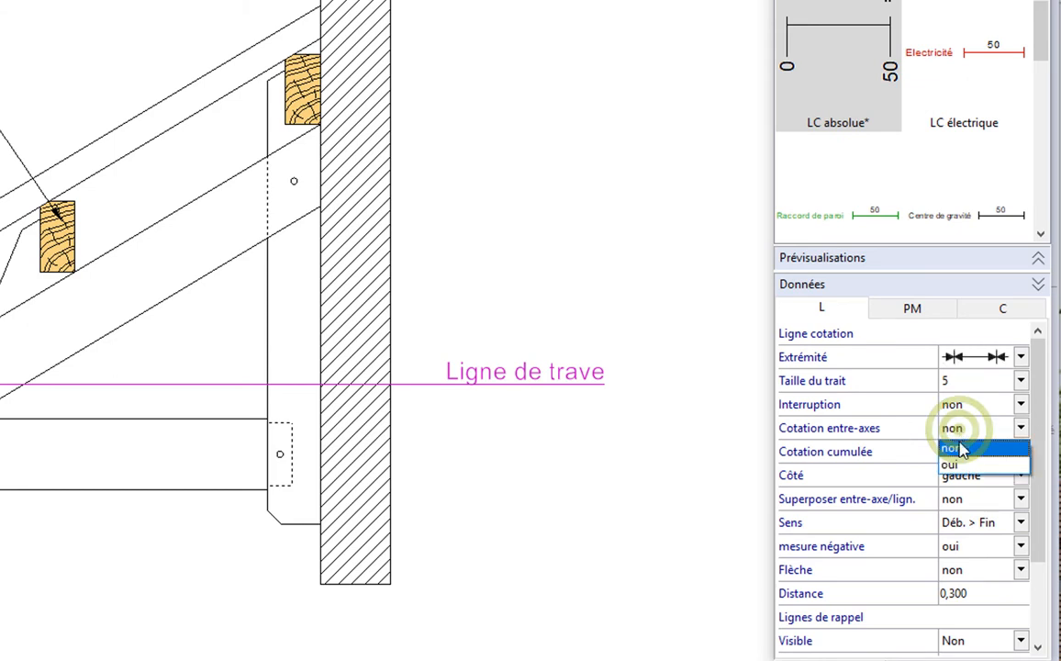
pyautogui.click(956, 463)
pyautogui.click(960, 451)
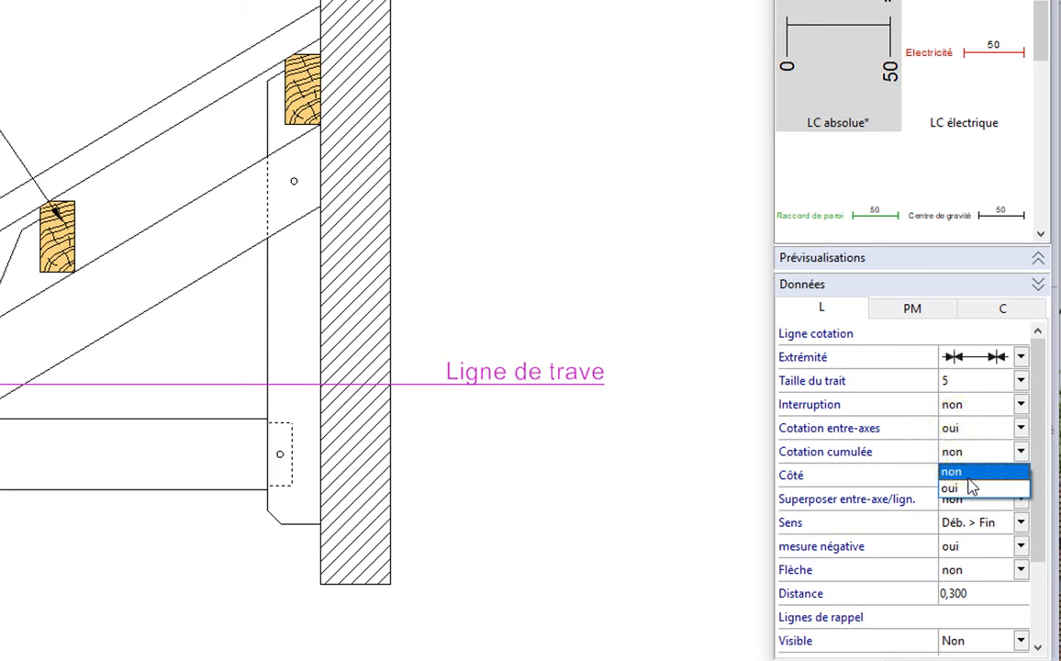
pyautogui.click(973, 472)
# Set the dimension text's Alt-F7 option to non, its font size mode to Zoom and the 1:100 size to 0,40.
pyautogui.click(999, 310)
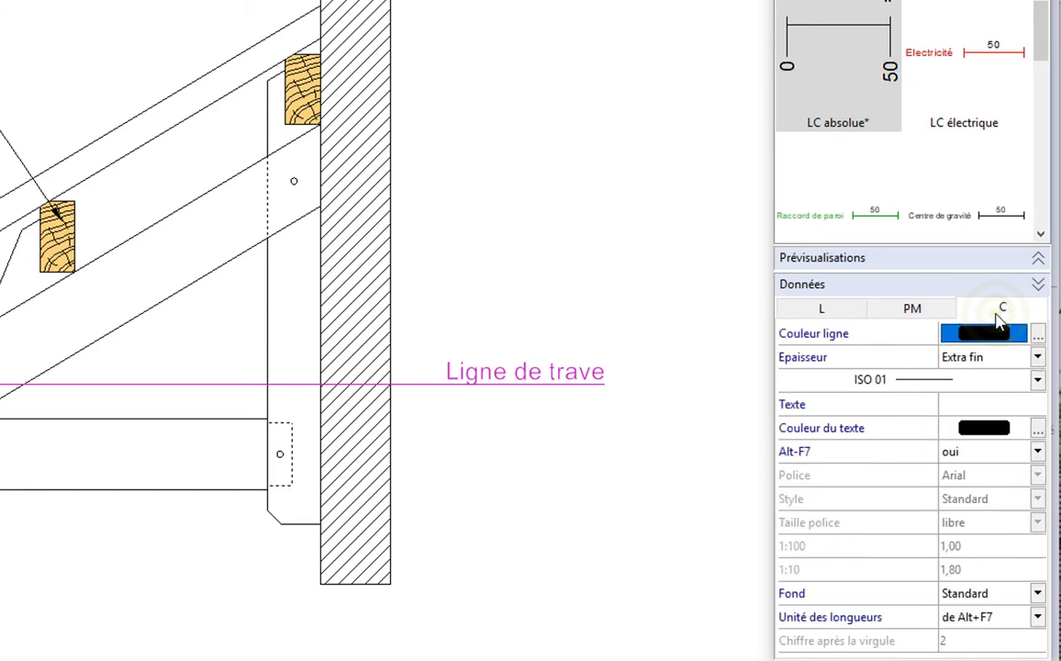
pyautogui.click(978, 445)
pyautogui.click(987, 470)
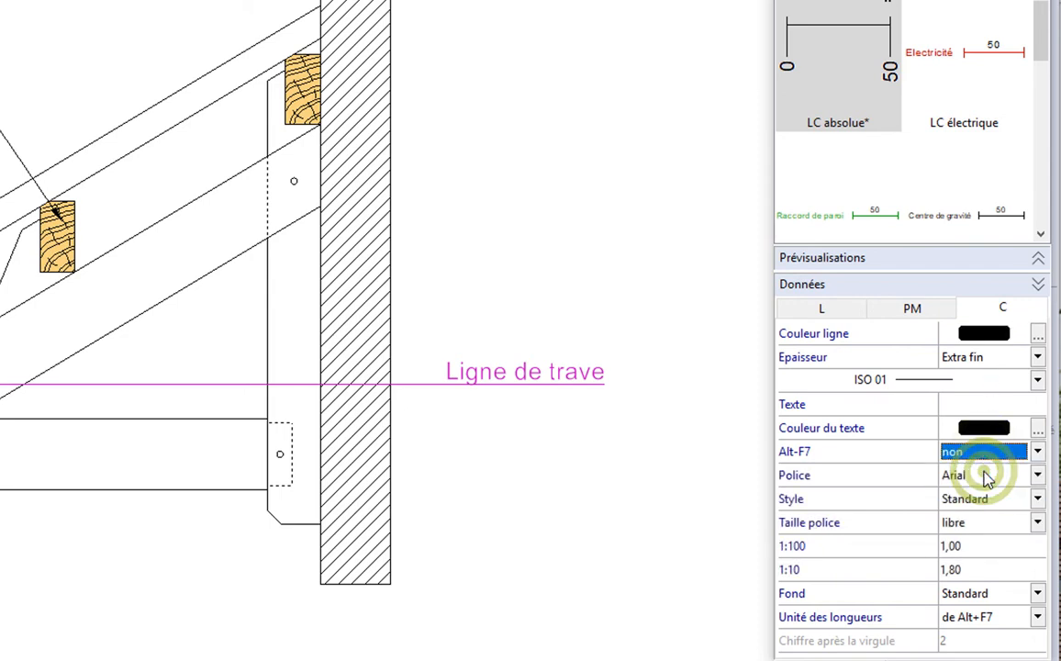
pyautogui.click(980, 524)
pyautogui.click(975, 558)
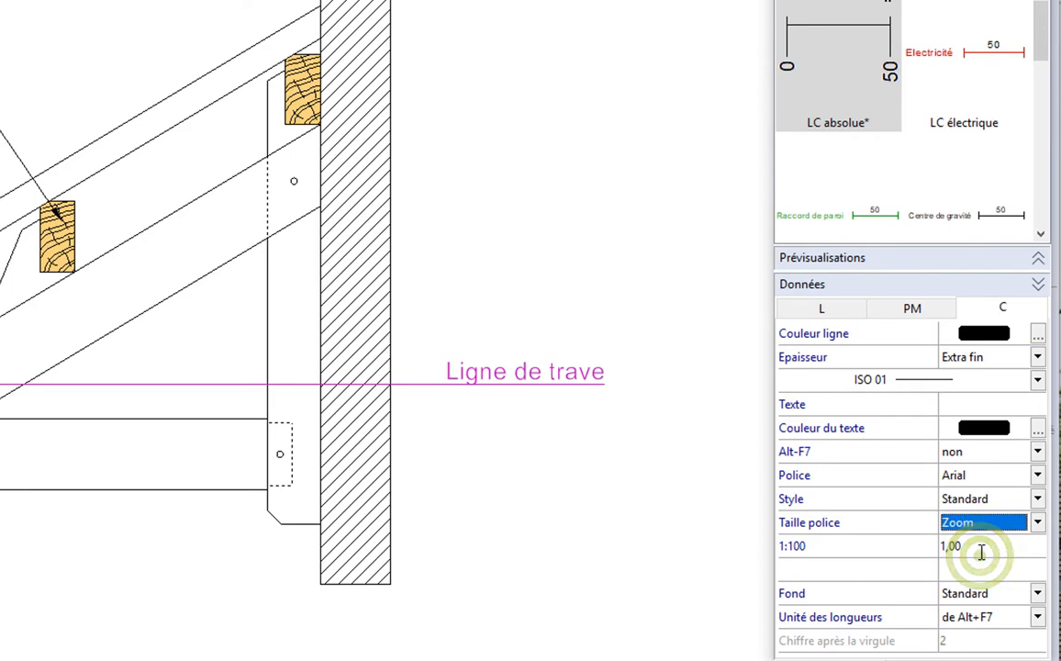
pyautogui.click(980, 549)
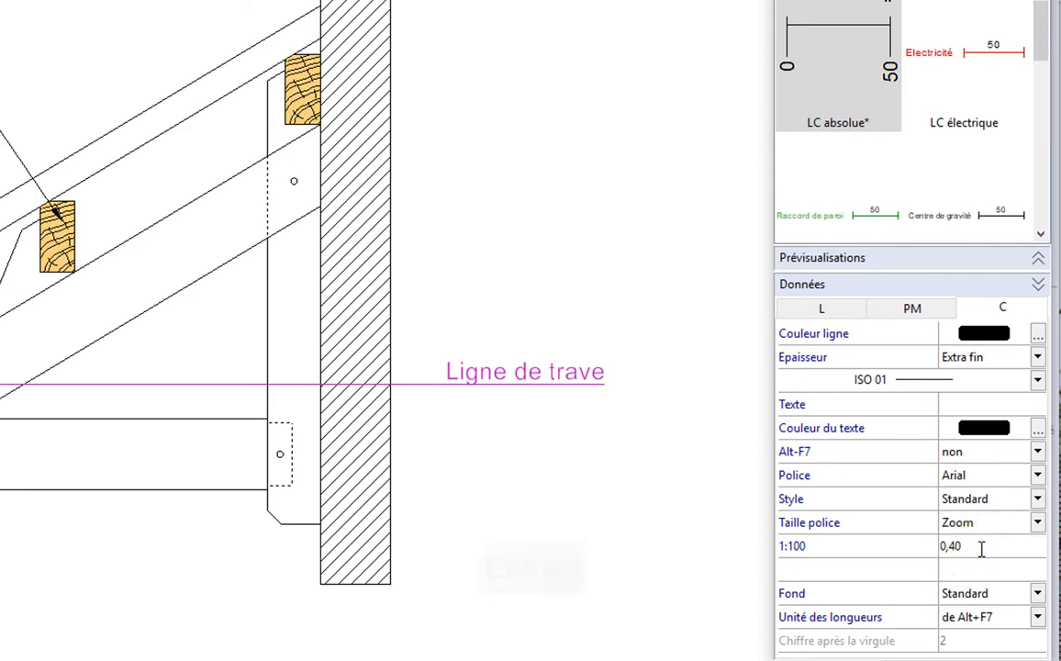
pyautogui.press('Return')
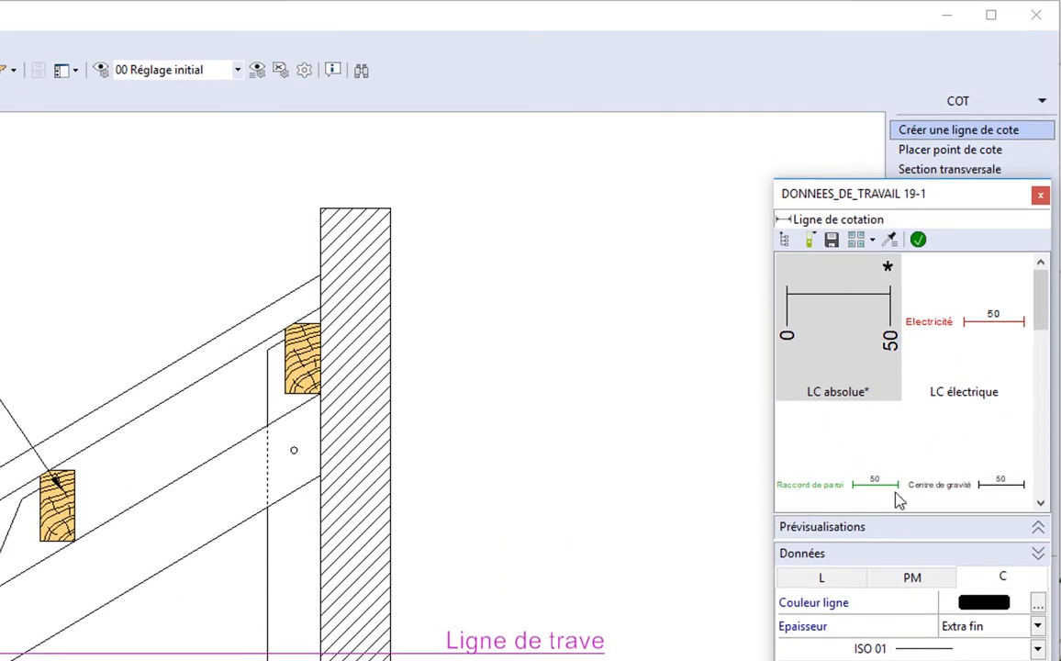
# Save the dimension line settings as a new style named "_Ligne cote perso" and apply it.
pyautogui.click(831, 240)
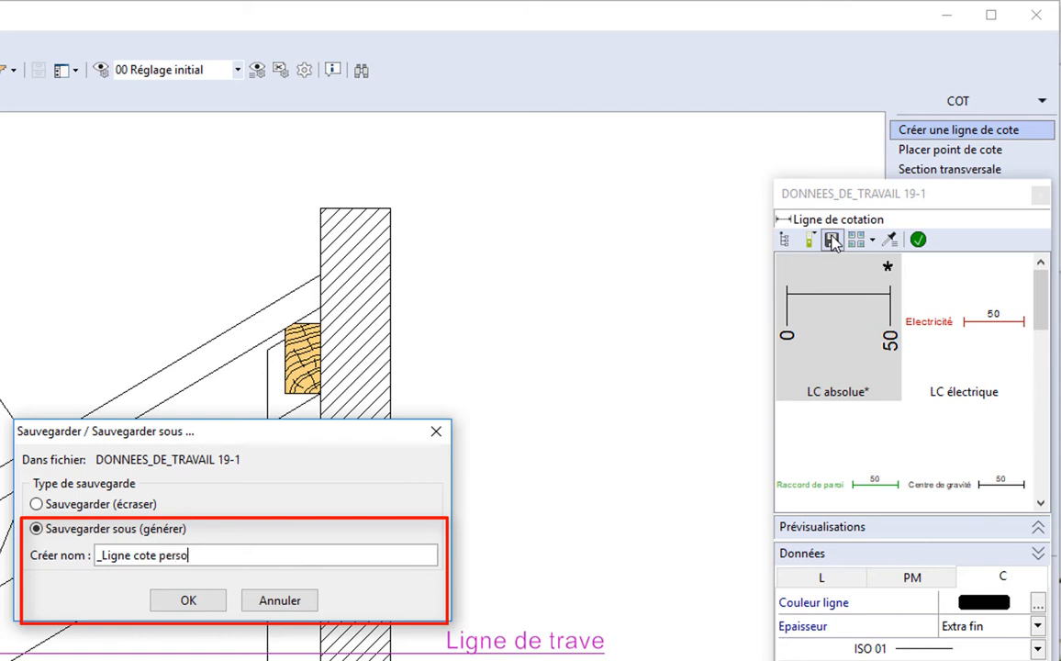
pyautogui.click(189, 600)
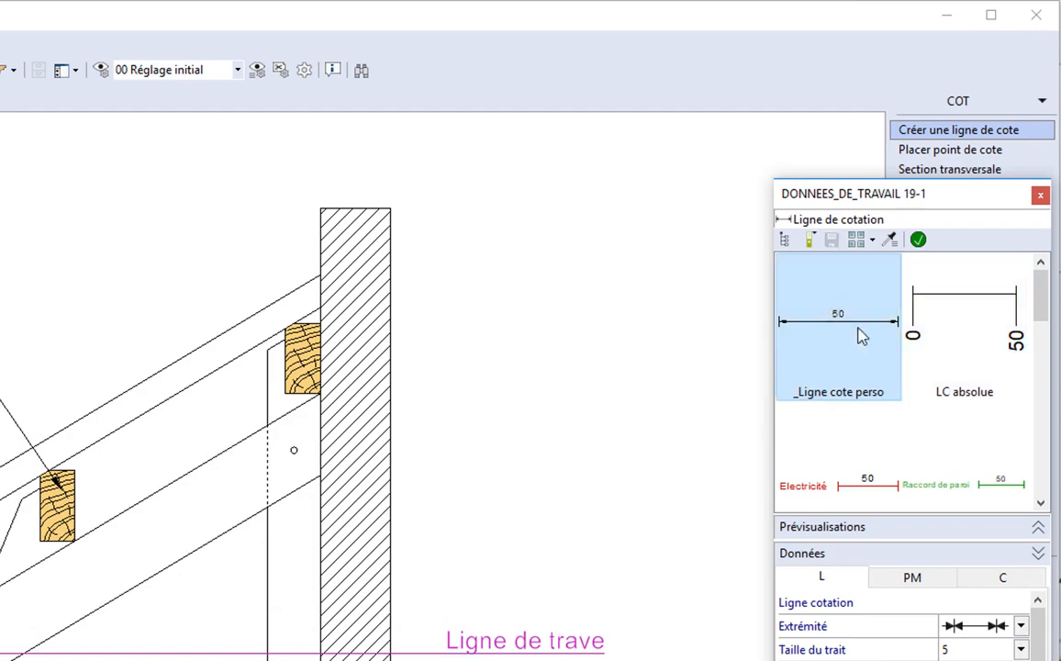
pyautogui.click(857, 334)
pyautogui.click(917, 239)
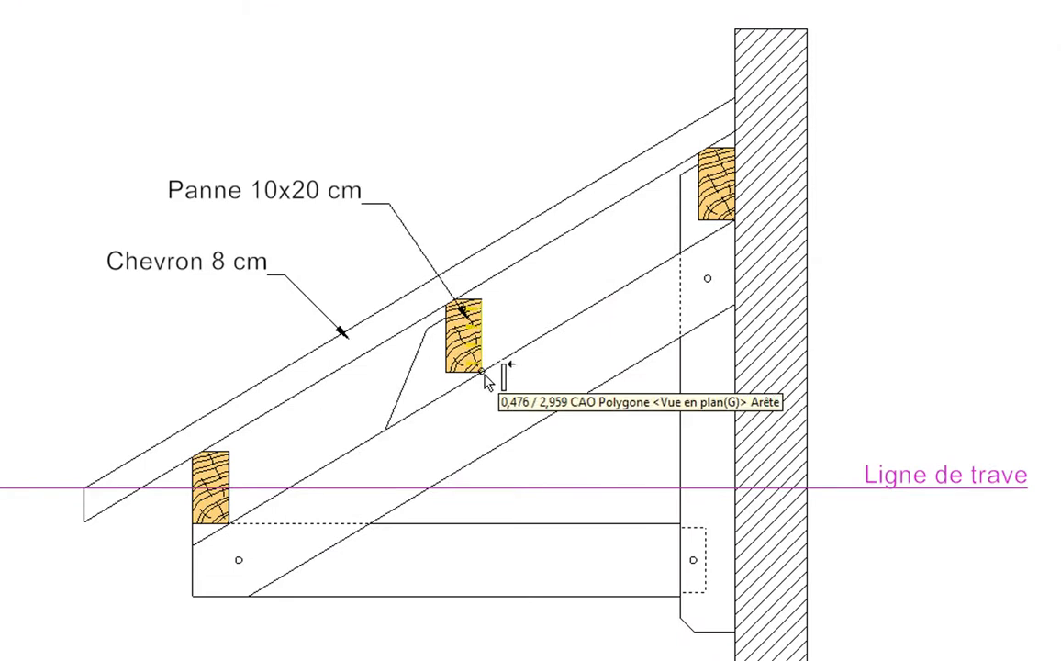
# Dimension the diagonal brace's thickness perpendicular to its edges, placing the dimension line just right of the middle purlin.
pyautogui.click(422, 347)
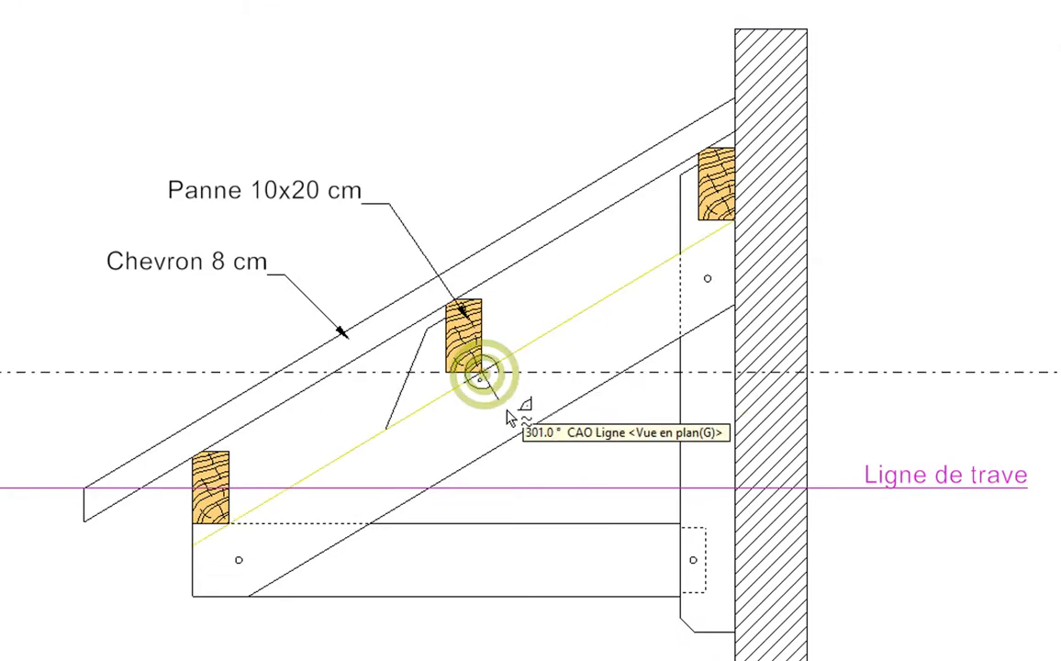
pyautogui.click(502, 416)
pyautogui.click(521, 431)
pyautogui.click(564, 393)
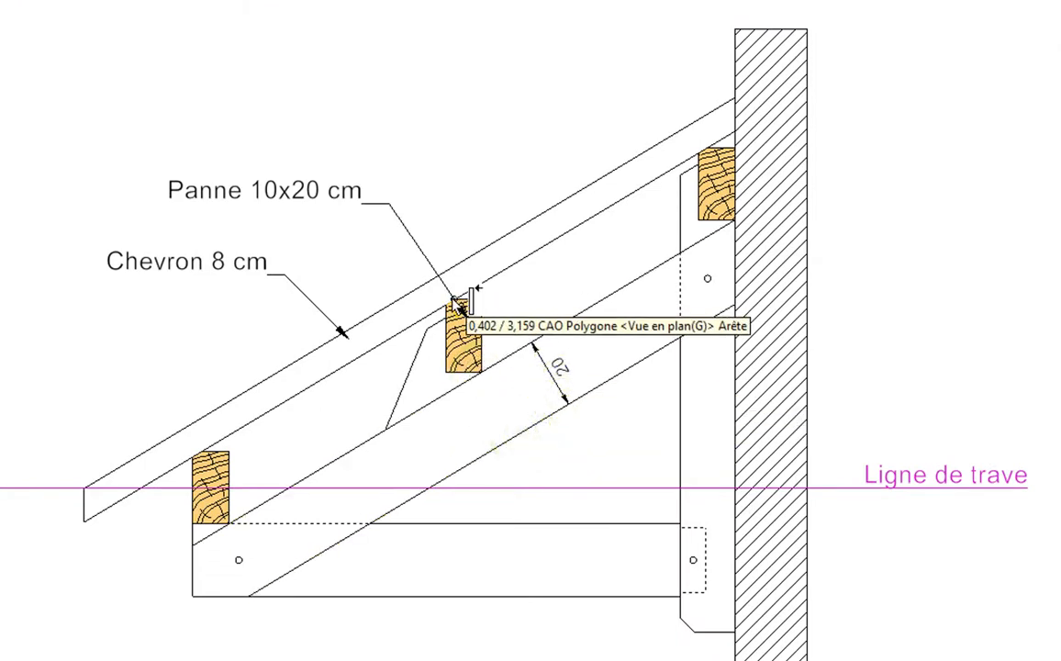
# Dimension the rafter's thickness perpendicular to its edges, placing the dimension line just upslope of the middle purlin.
pyautogui.click(441, 298)
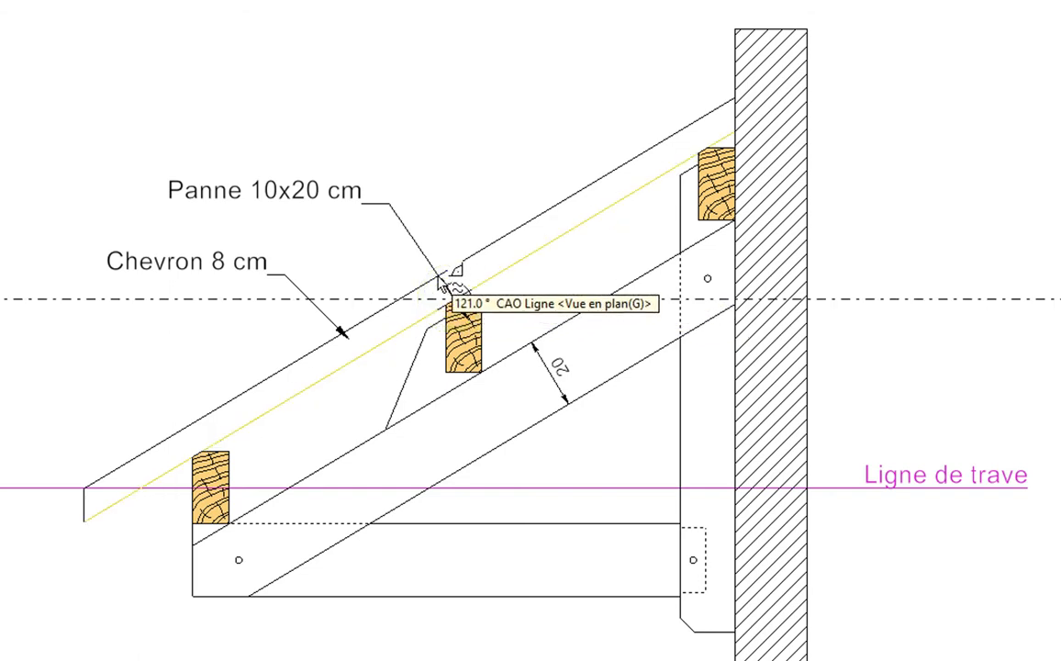
pyautogui.click(432, 274)
pyautogui.click(520, 274)
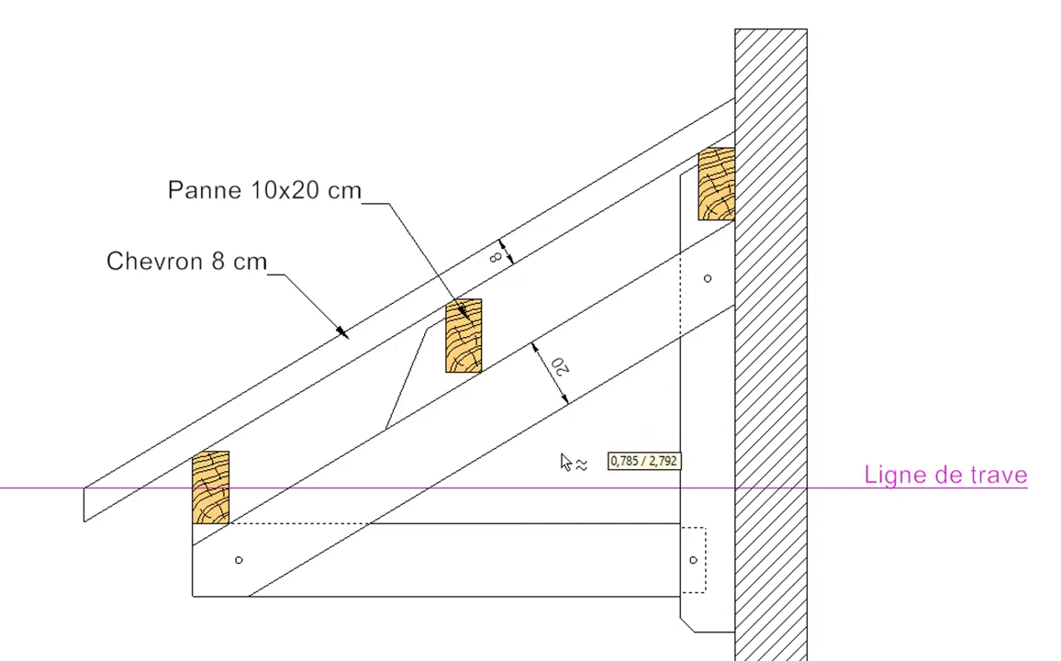
# Dimension the horizontal beam's height vertically between its upper and lower edges, placing the dimension line near the beam's midspan.
pyautogui.click(372, 528)
pyautogui.click(368, 593)
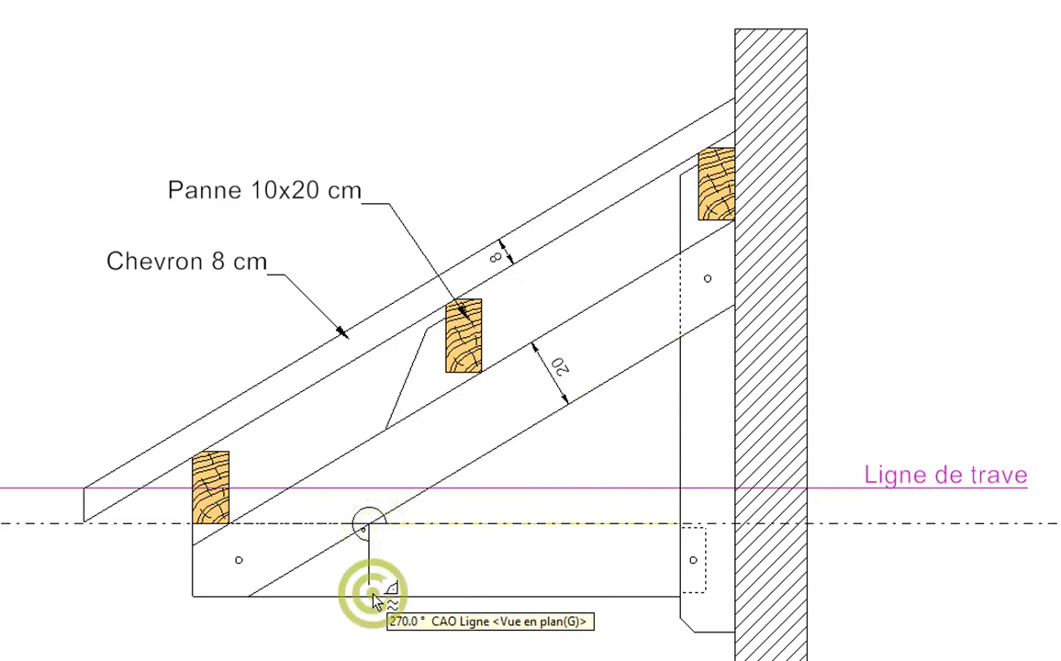
pyautogui.click(454, 609)
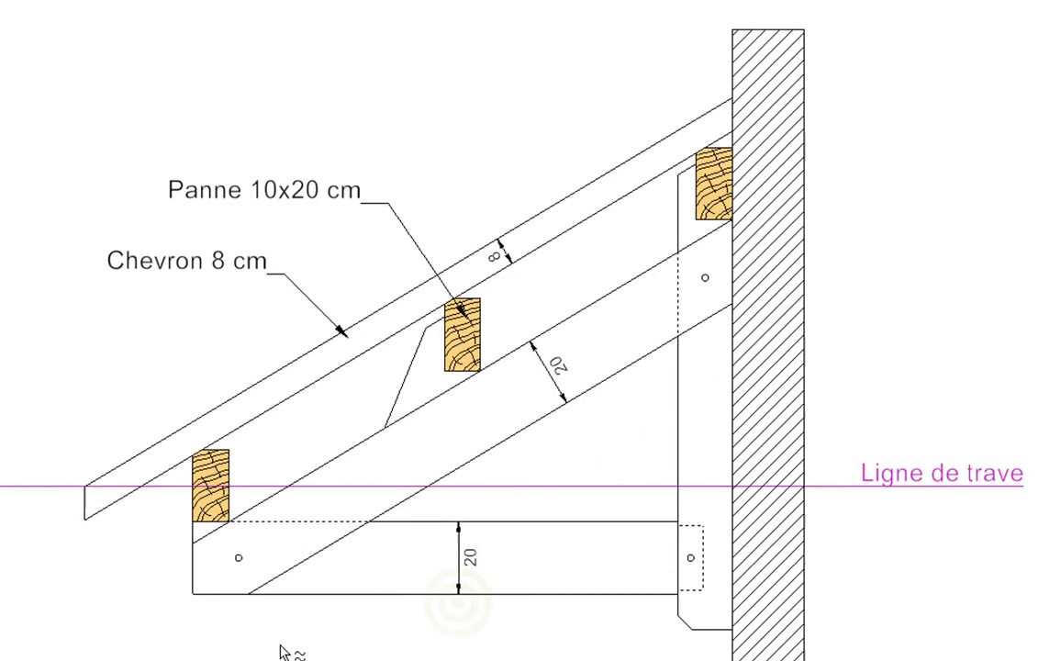
# Dimension the horizontal distance from the beam's outer lower corner to the wall face, with the dimension line below the console.
pyautogui.click(189, 599)
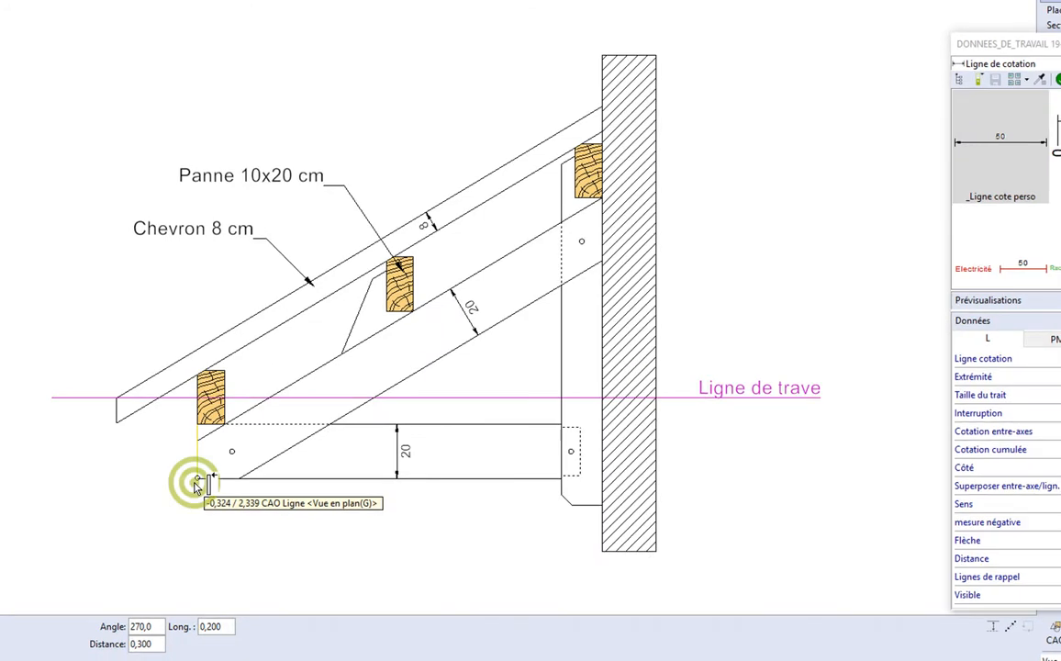
pyautogui.click(324, 483)
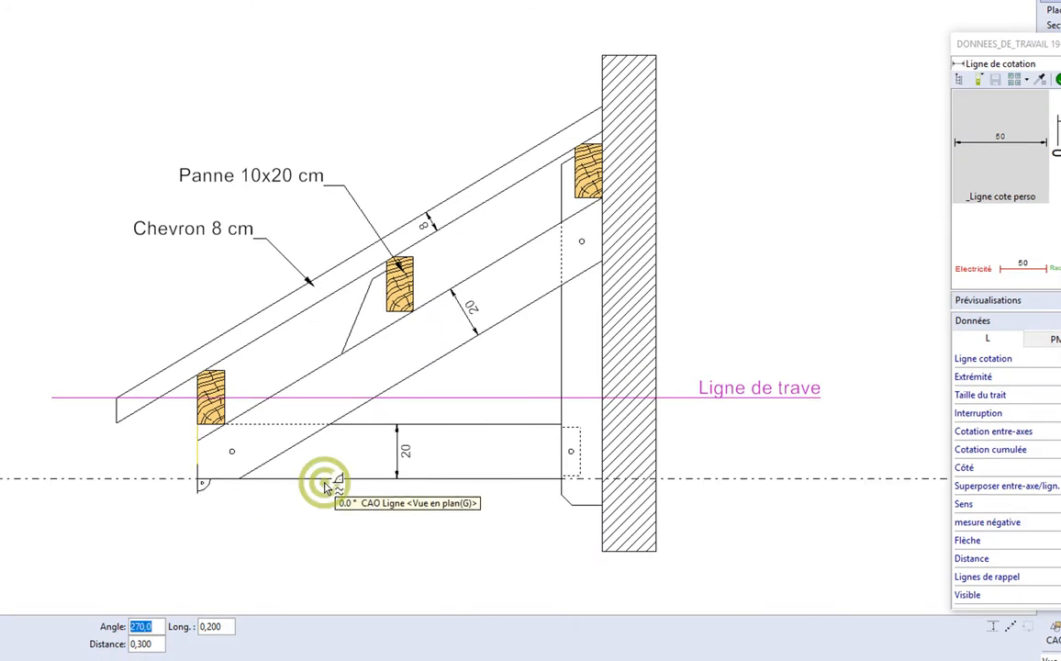
pyautogui.click(600, 493)
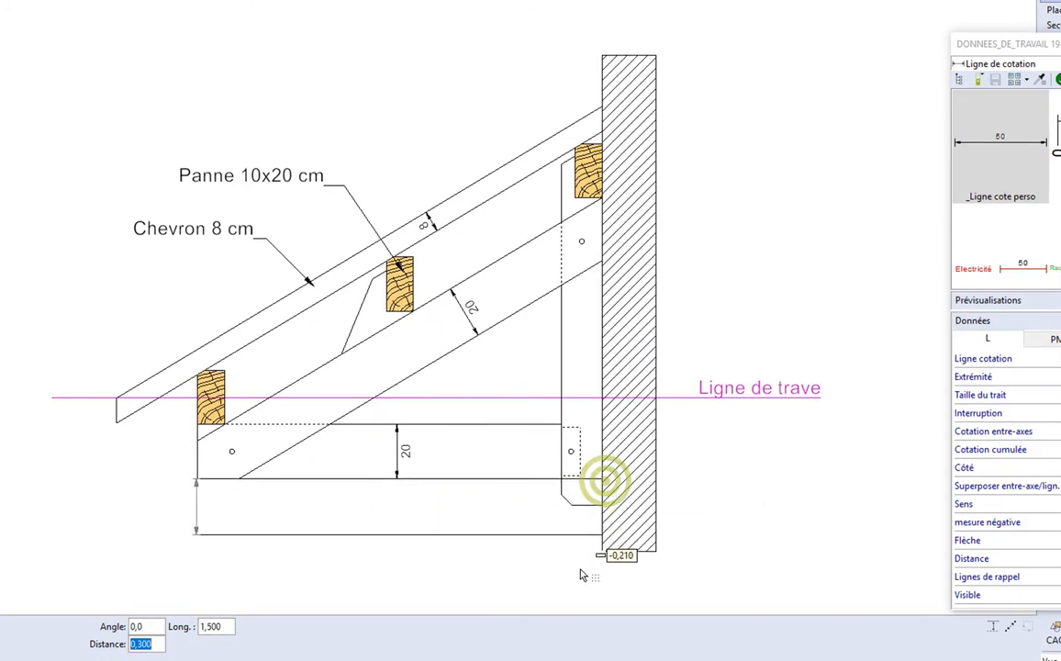
# Dimension the vertical distance from the post's foot to the rafter's top edge at the wall, with the dimension line beyond the wall.
pyautogui.click(602, 504)
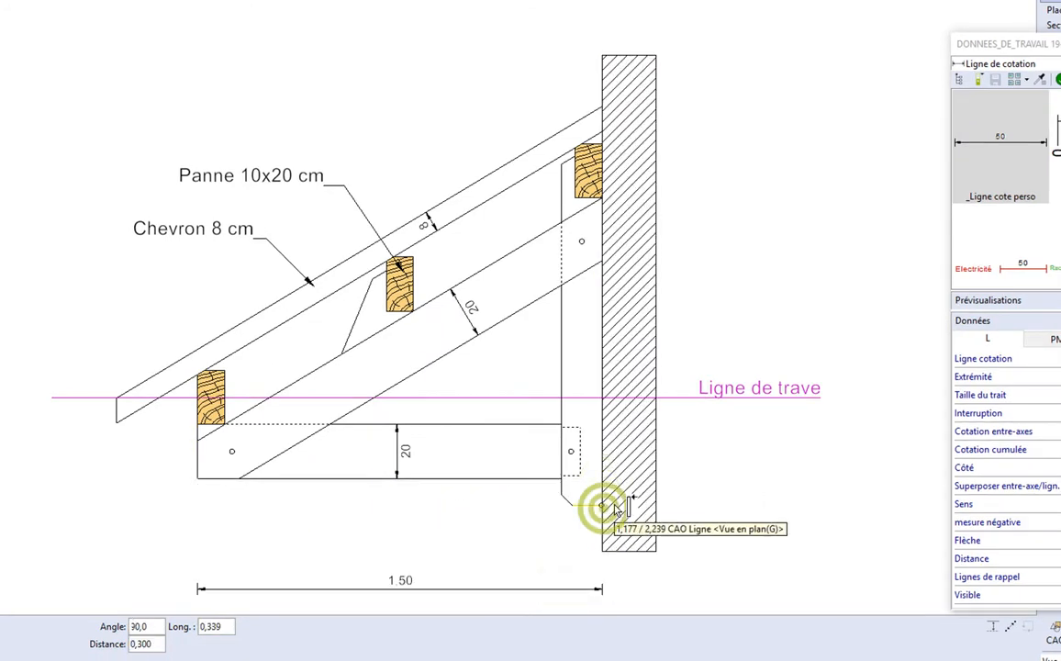
pyautogui.click(611, 404)
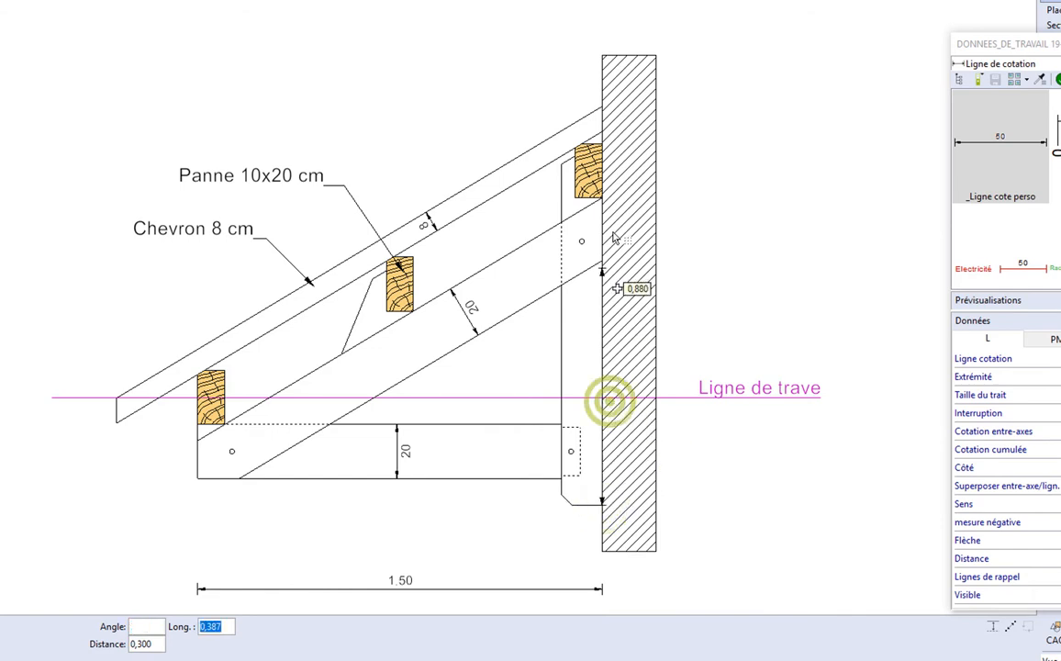
pyautogui.click(606, 103)
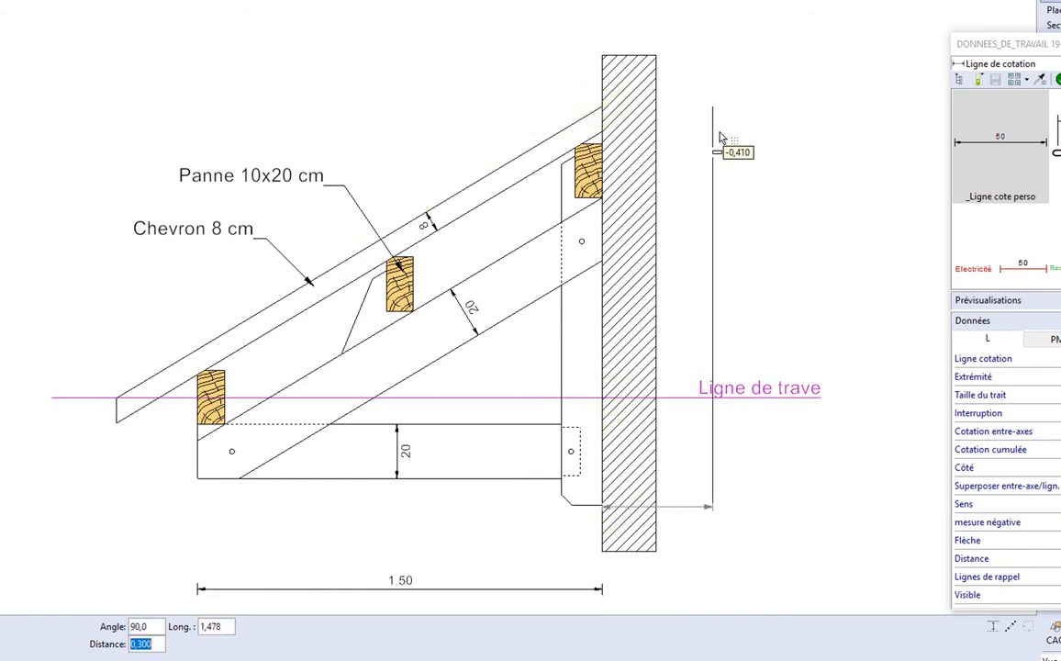
pyautogui.click(832, 145)
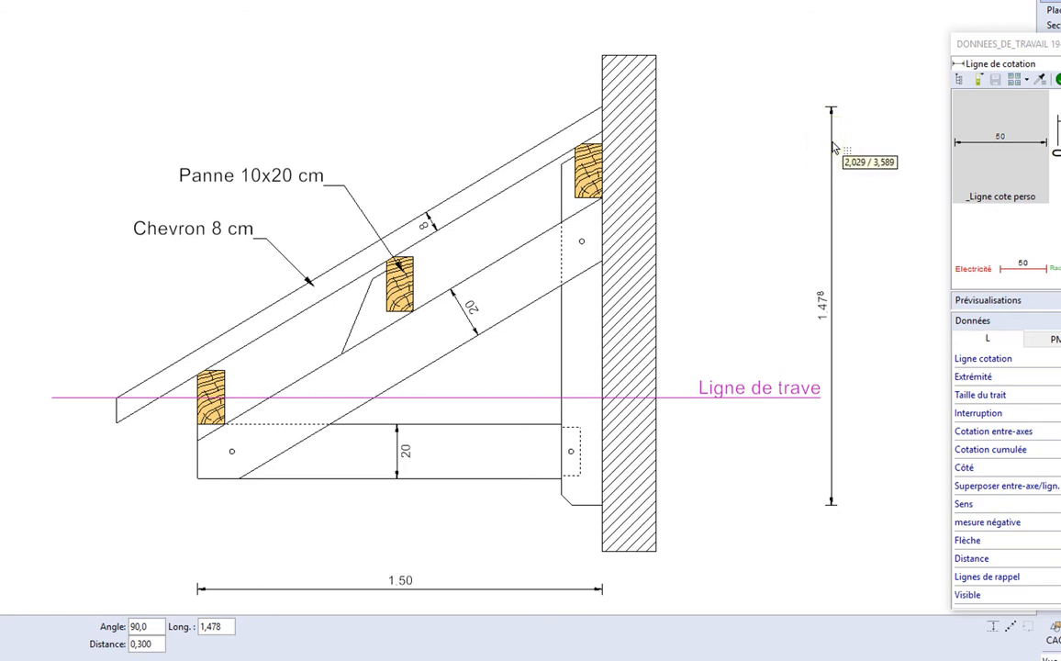
# Dimension the rafter's length along its slope from the wall to its lower eave corner, placing the line above the text labels.
pyautogui.click(601, 103)
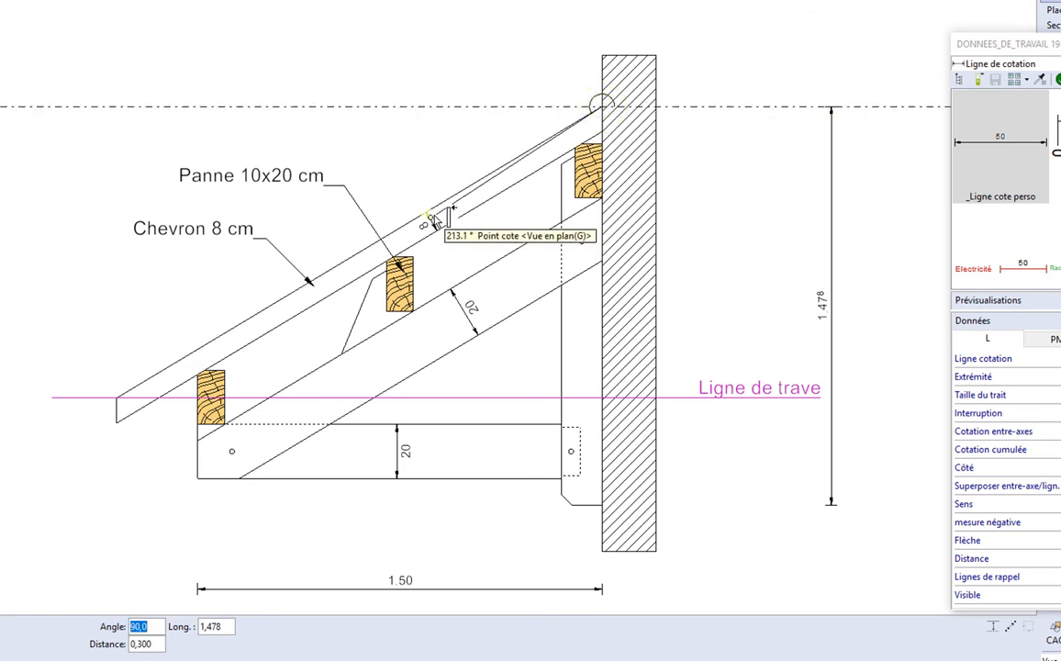
pyautogui.click(437, 211)
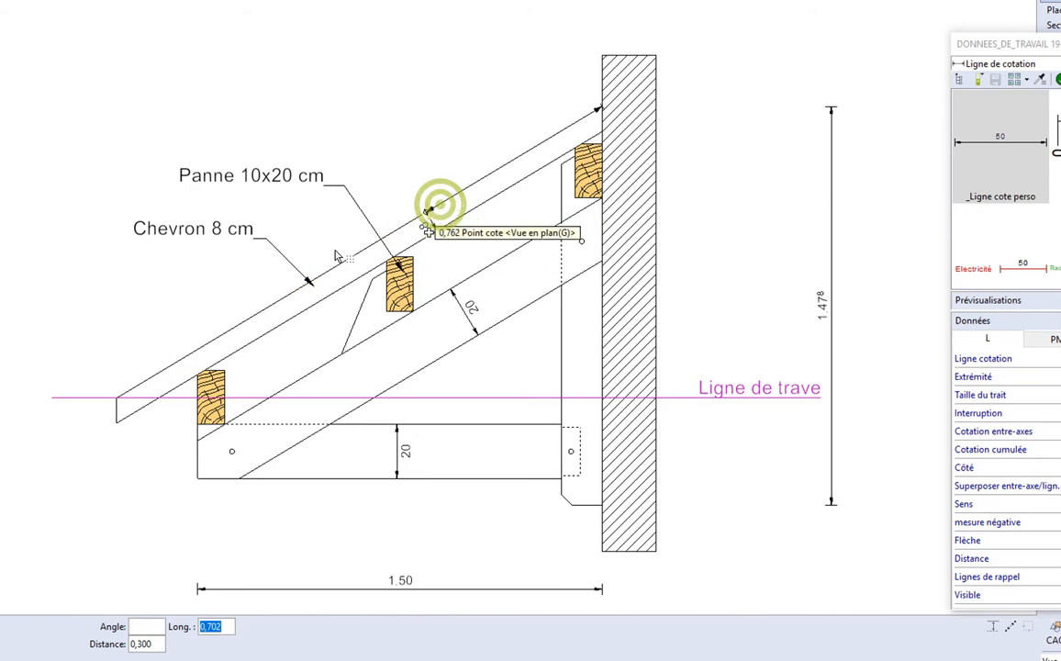
pyautogui.click(119, 420)
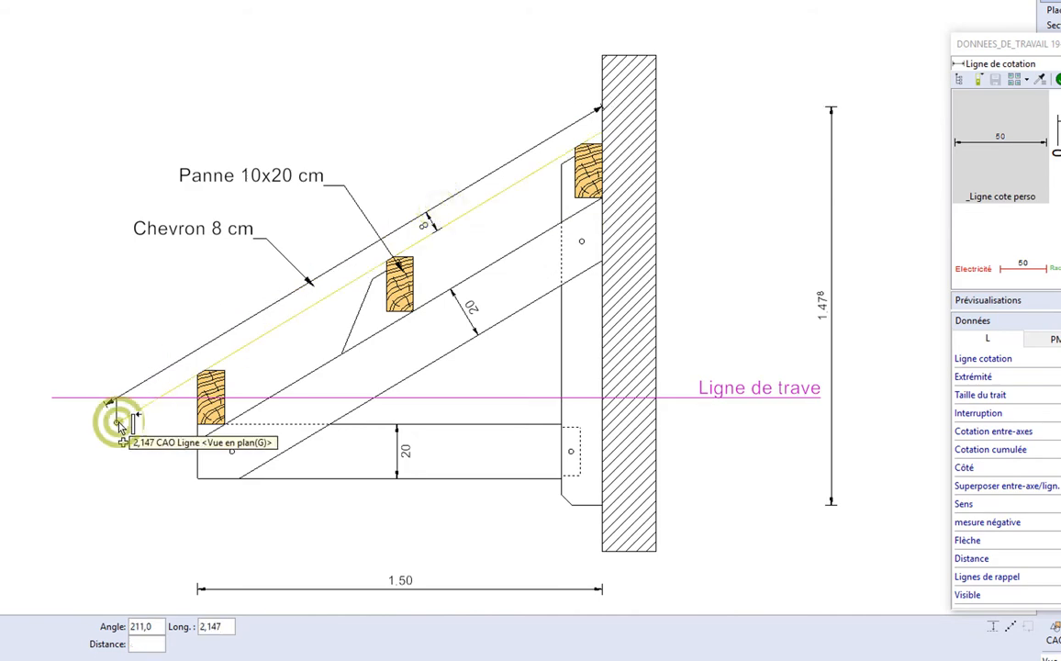
pyautogui.click(17, 246)
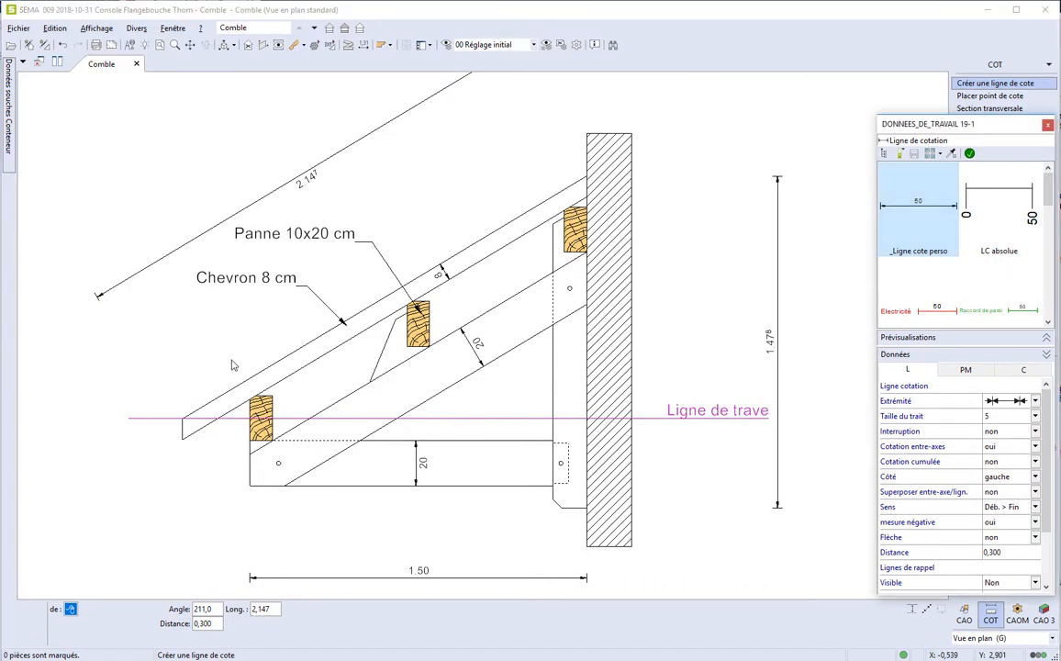
pyautogui.press('Escape')
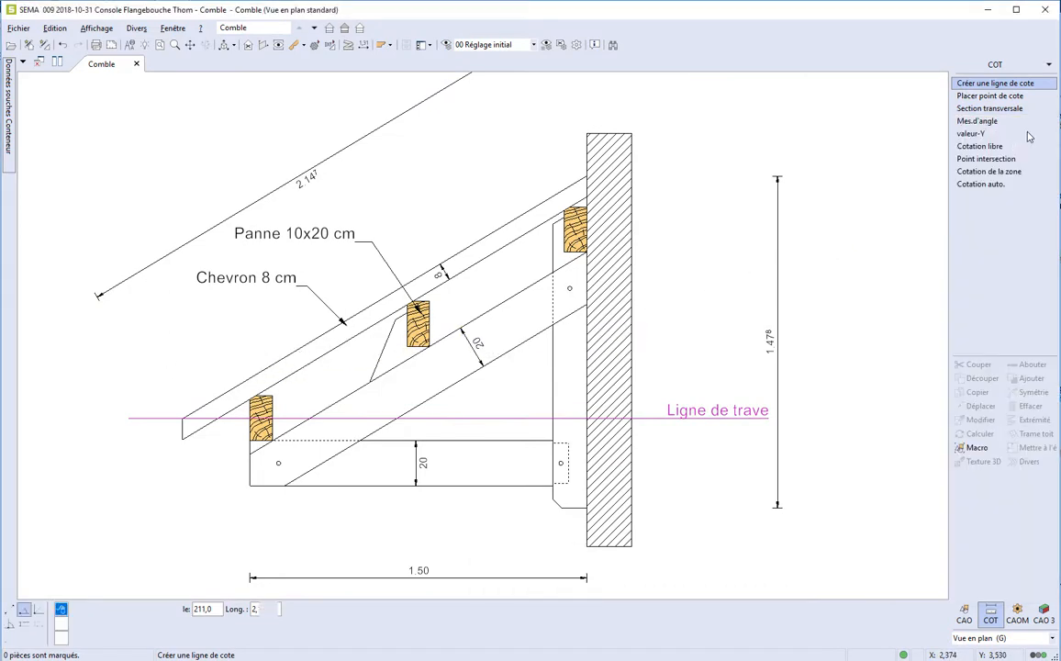
# Add dimension points to the horizontal dimension line at the post's outer edge, the wall's far face and the rafter's eave end.
pyautogui.click(1009, 96)
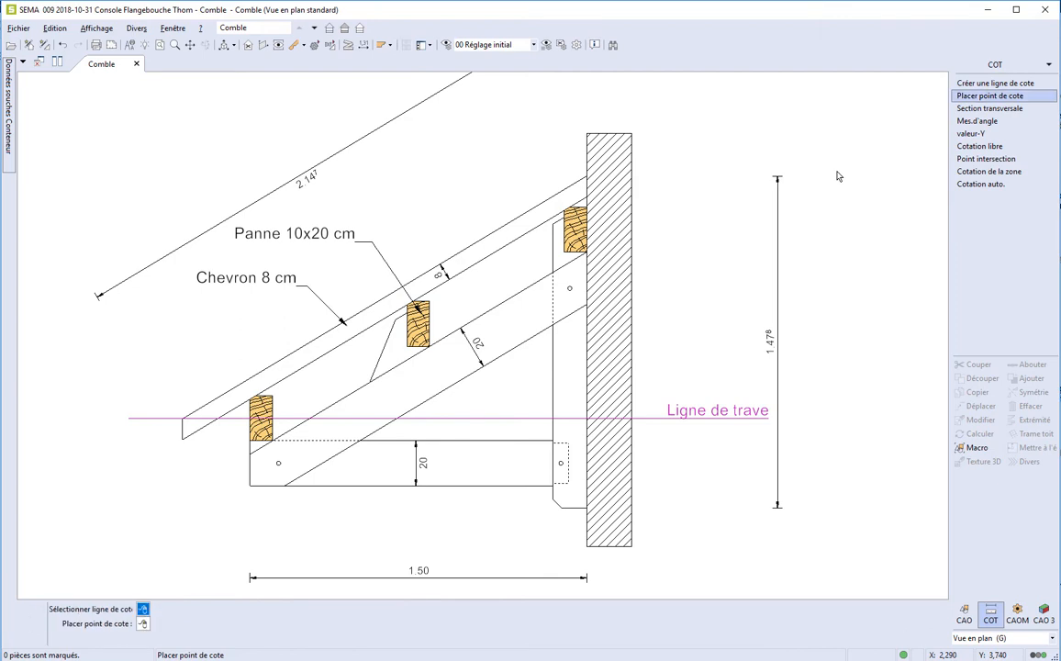
pyautogui.click(344, 579)
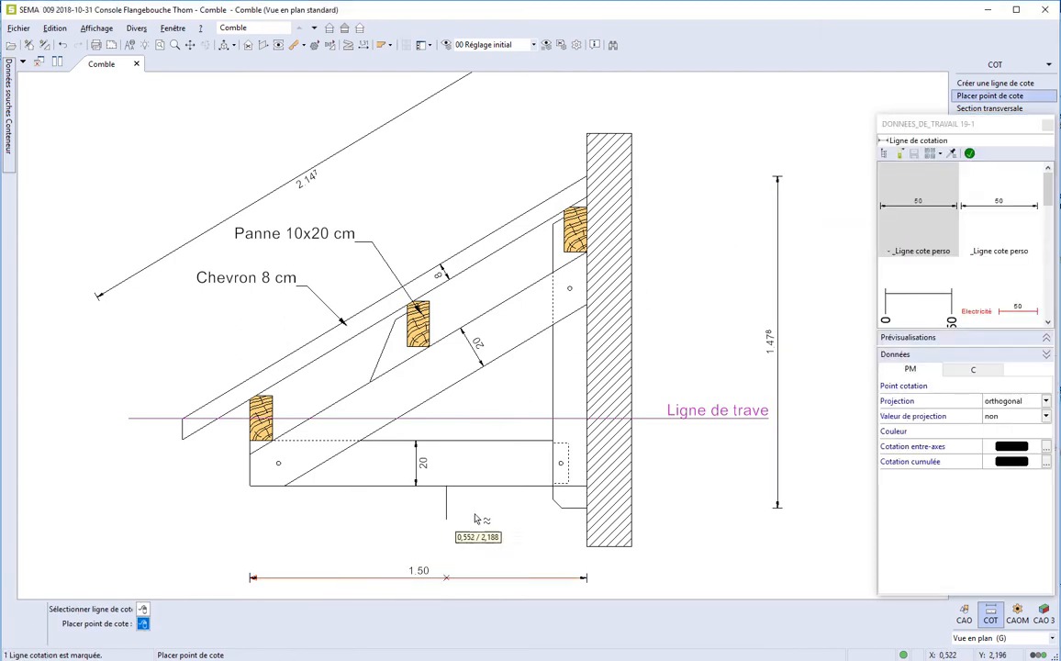
pyautogui.click(549, 501)
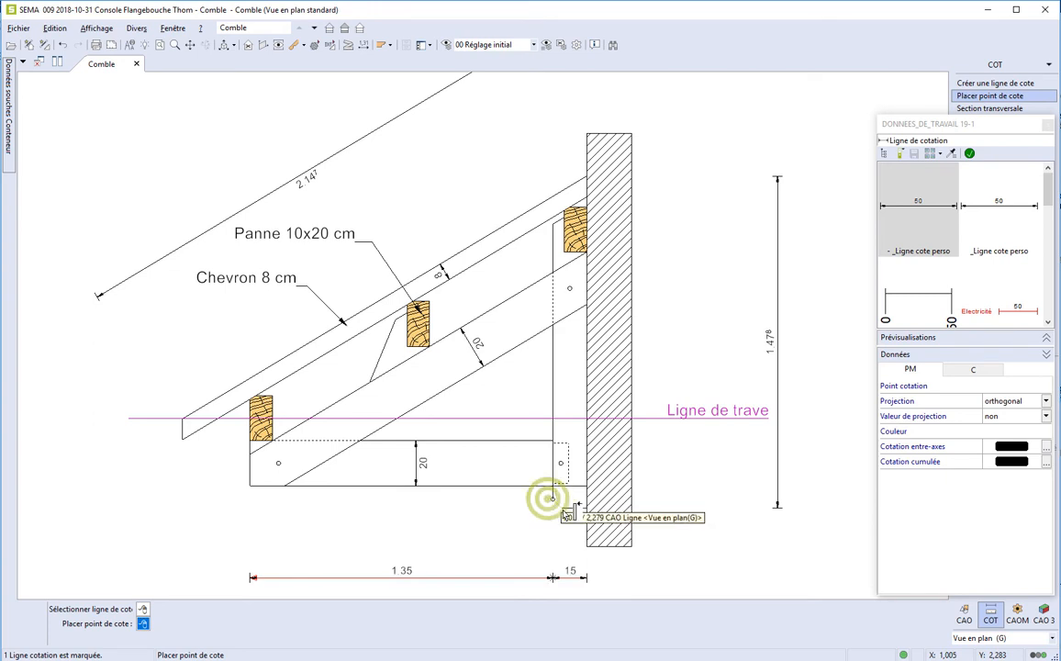
pyautogui.click(634, 547)
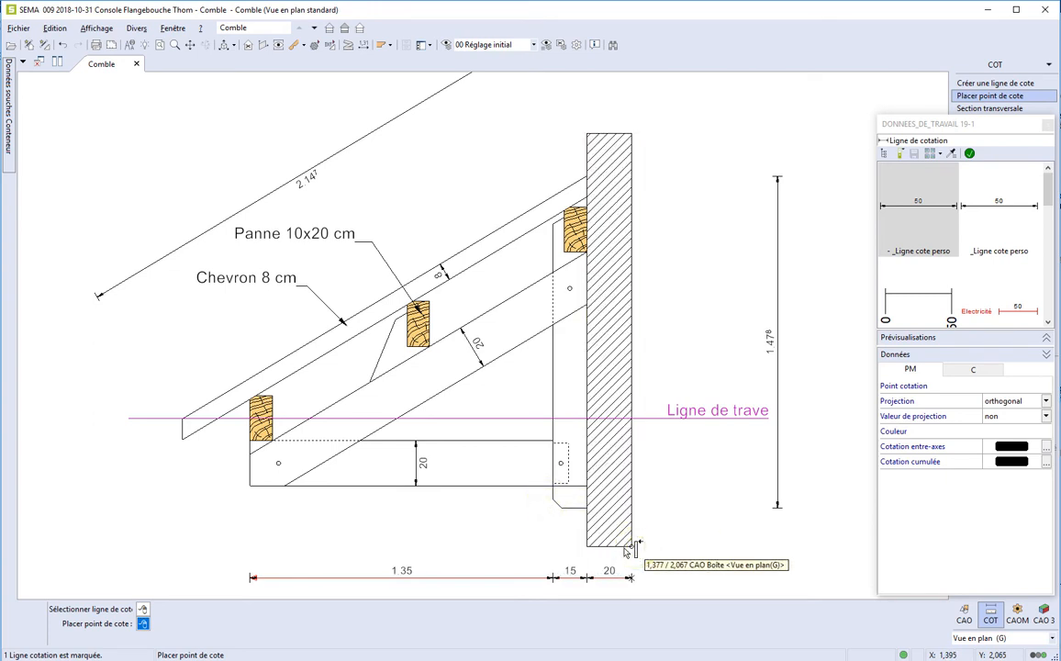
pyautogui.click(182, 439)
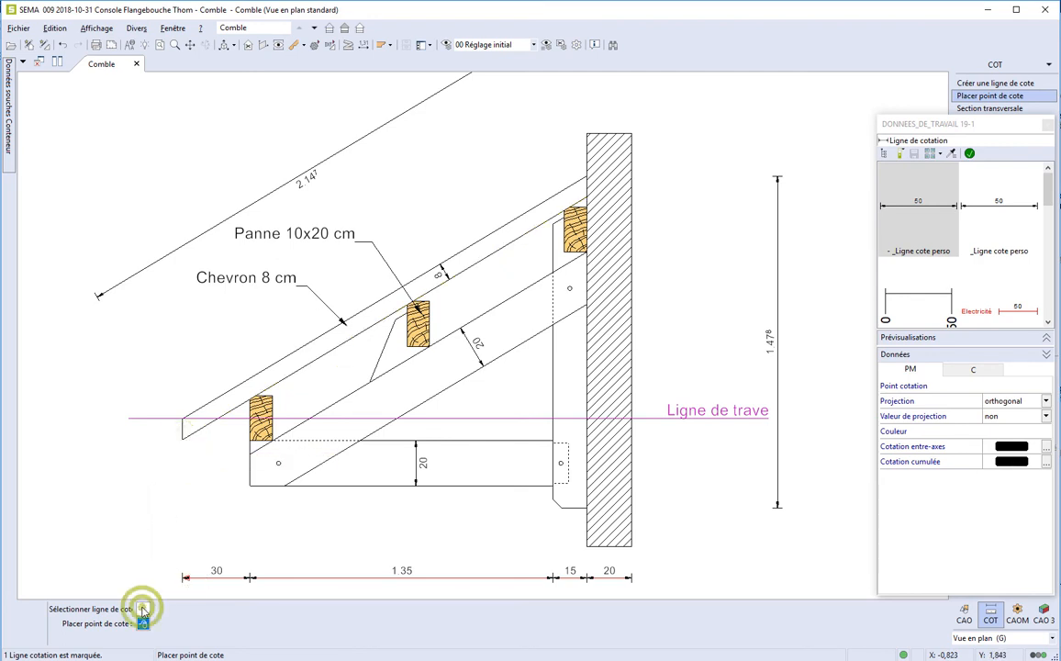
# Add dimension points to the vertical dimension line at the beam's lower and upper edges and the wall purlin's bottom and top.
pyautogui.click(777, 464)
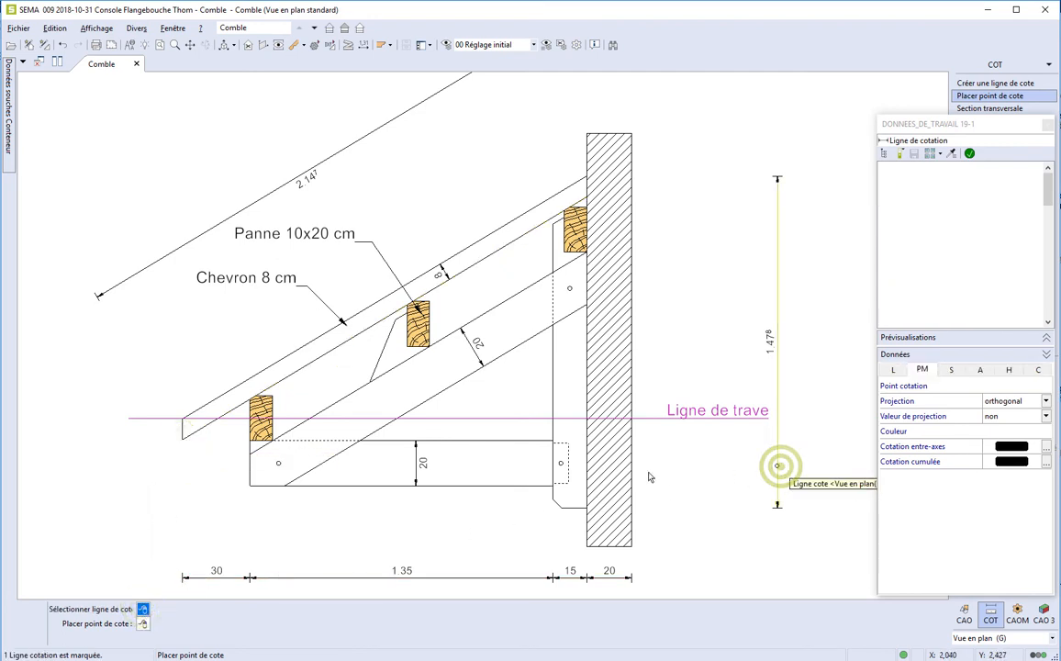
pyautogui.click(553, 486)
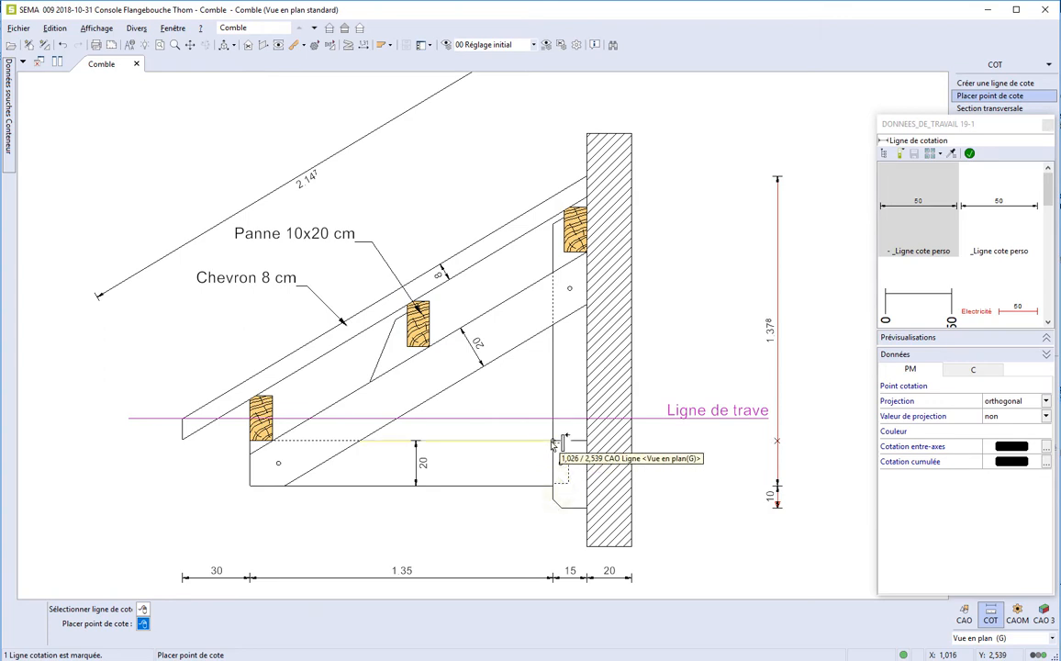
pyautogui.click(551, 443)
pyautogui.click(587, 251)
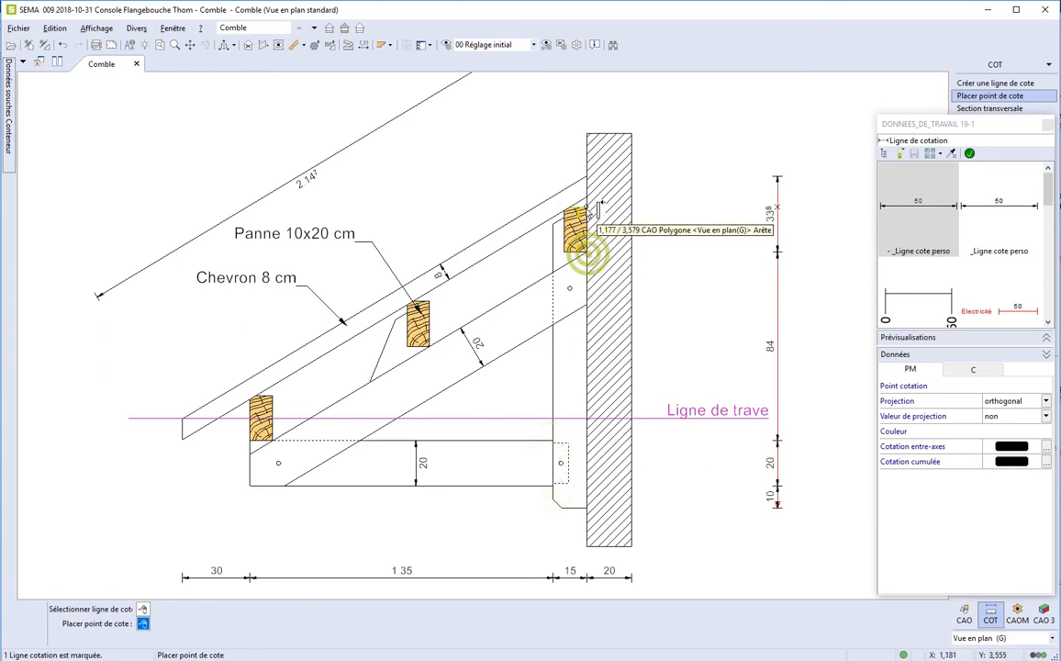
pyautogui.click(587, 209)
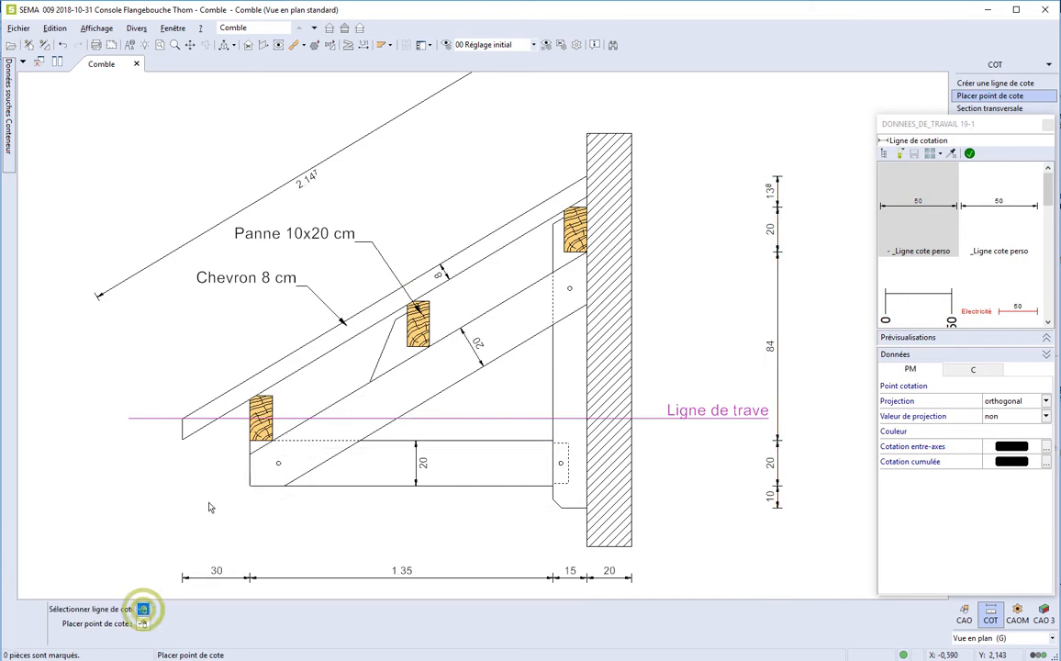
# Add a dimension point to the sloped dimension line at the rafter's upper eave corner.
pyautogui.click(357, 144)
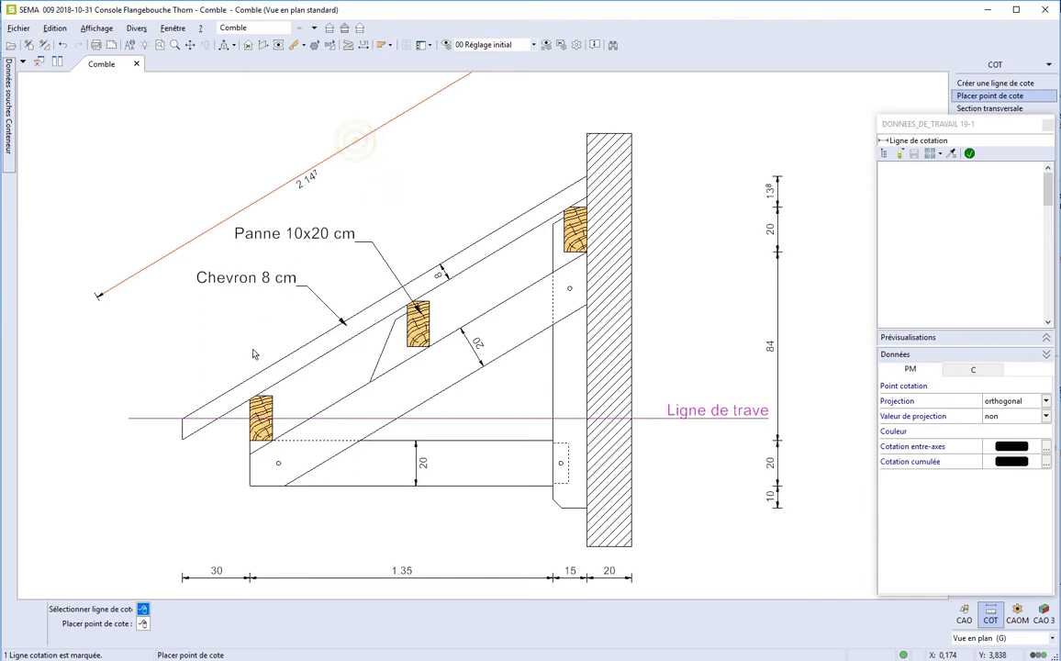
pyautogui.click(183, 420)
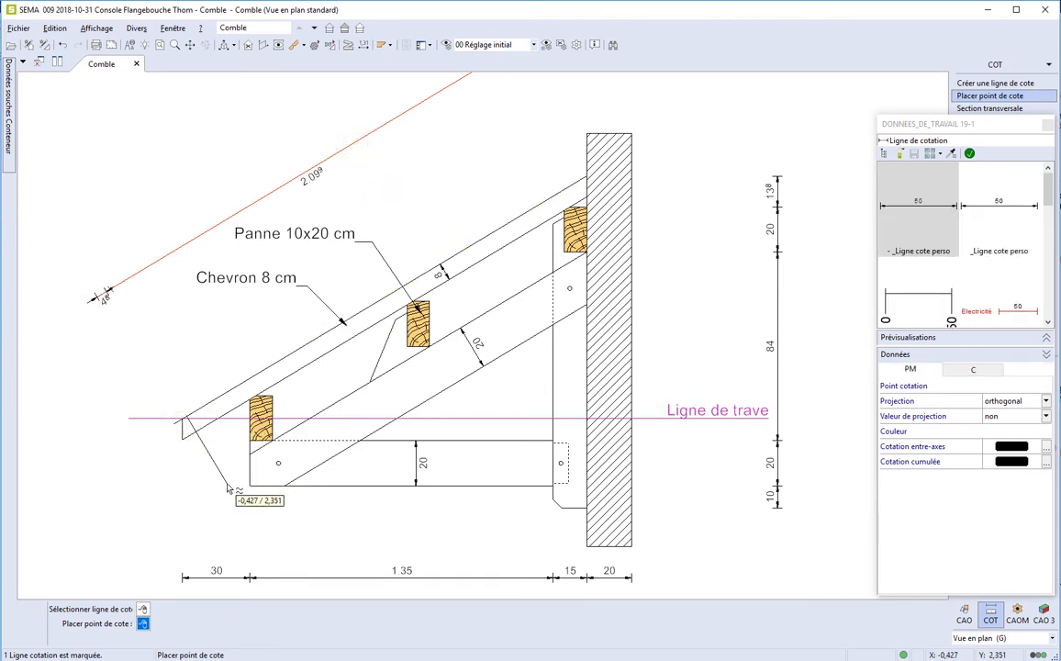
pyautogui.press('Escape')
pyautogui.press('Escape')
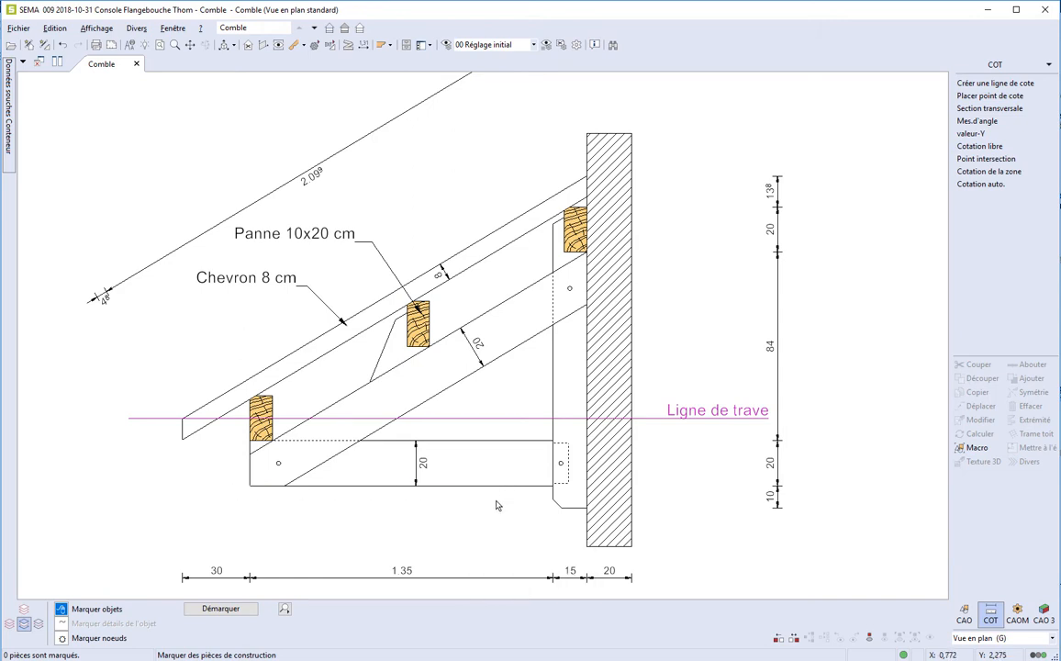
# Move the vertical dimension line closer to the console, just beyond the wall's far face.
pyautogui.click(775, 372)
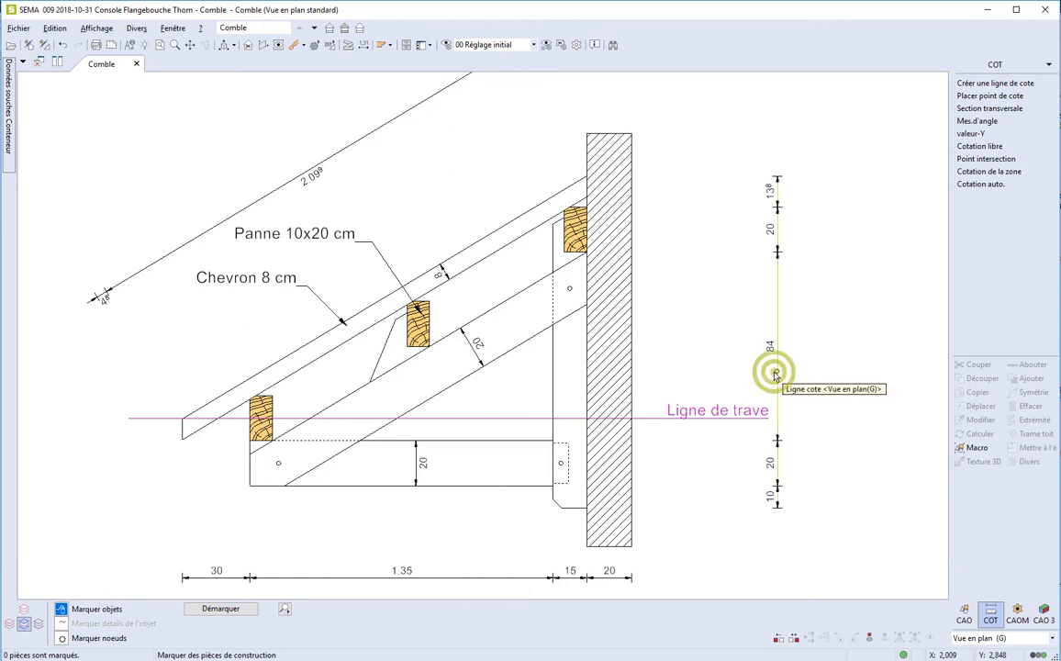
pyautogui.click(974, 405)
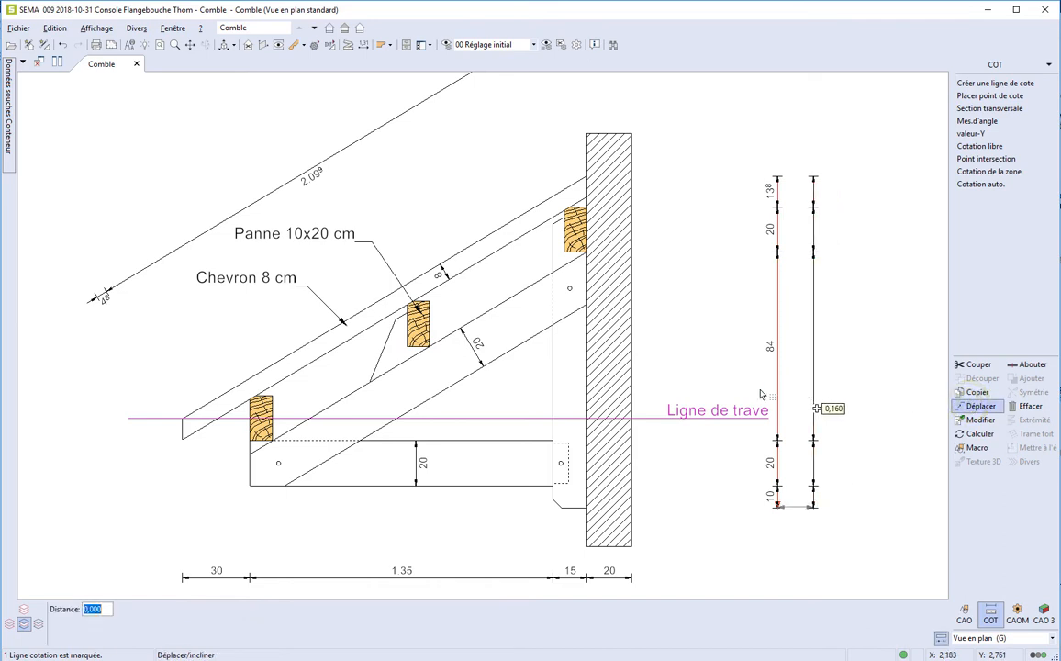
pyautogui.click(658, 388)
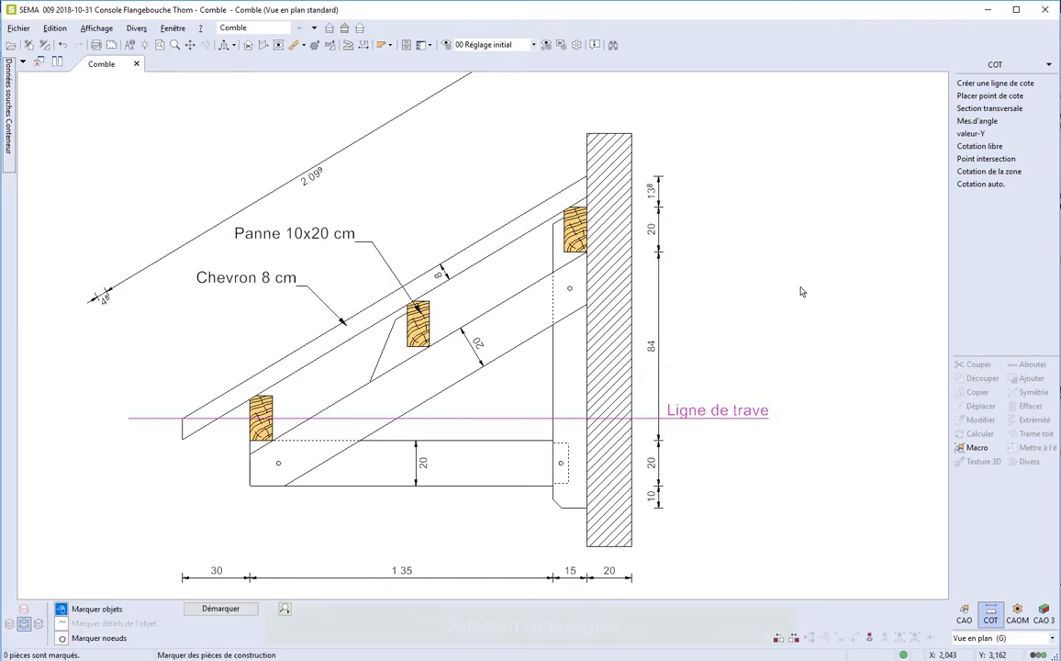
# Start an angle dimension using the custom "- _Ligne cote perso" style, with its limitation set to arrowheads against end bars.
pyautogui.click(964, 122)
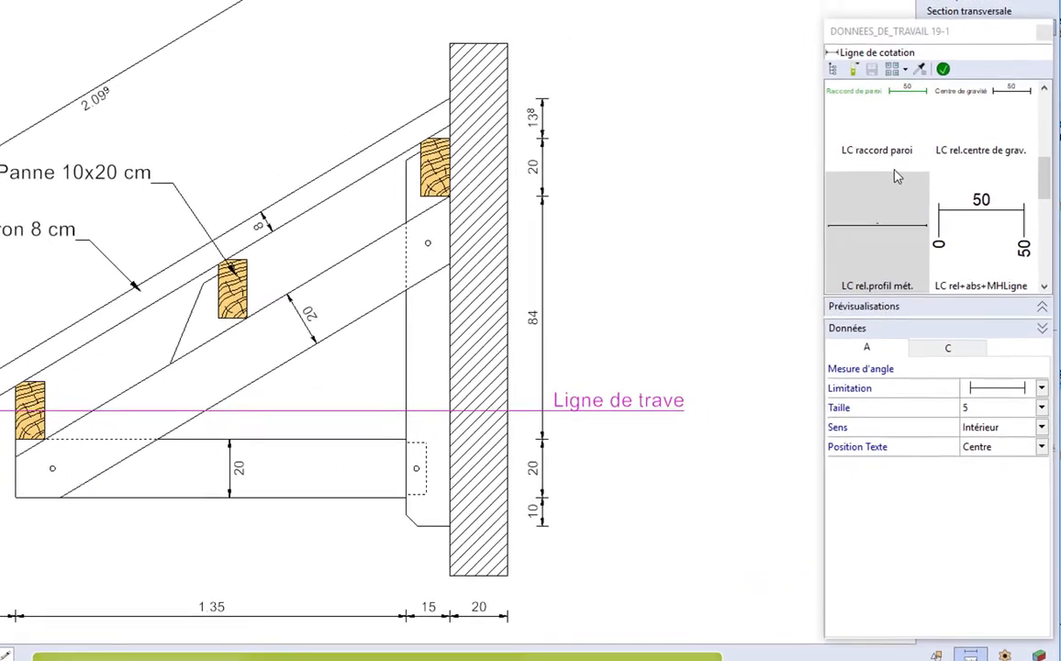
pyautogui.scroll(-1, 885, 171)
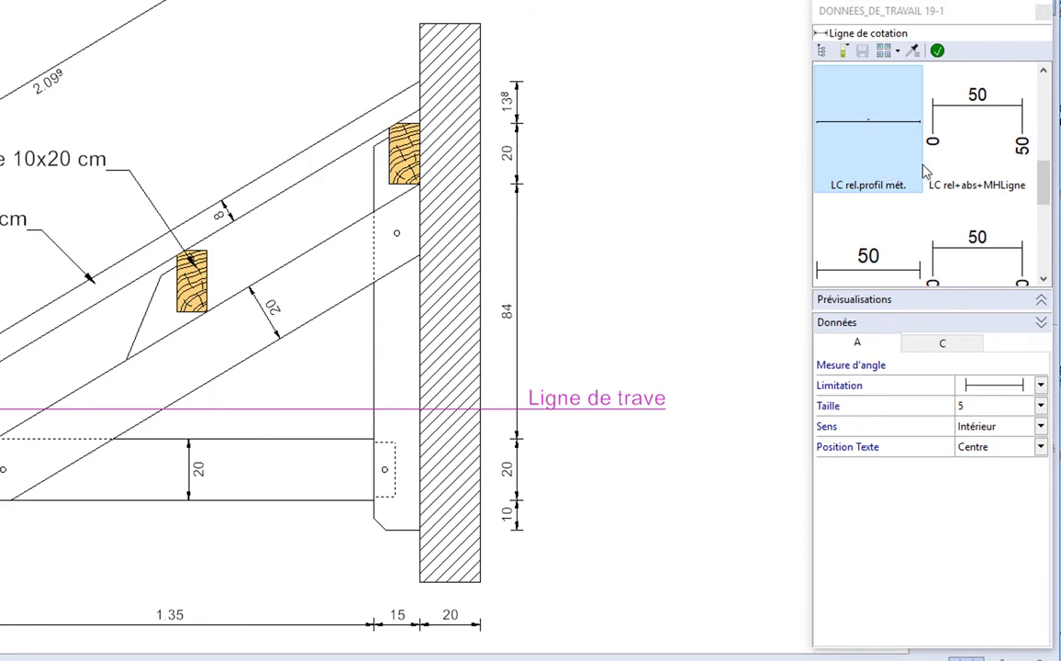
pyautogui.moveTo(1044, 174); pyautogui.dragTo(1042, 87)
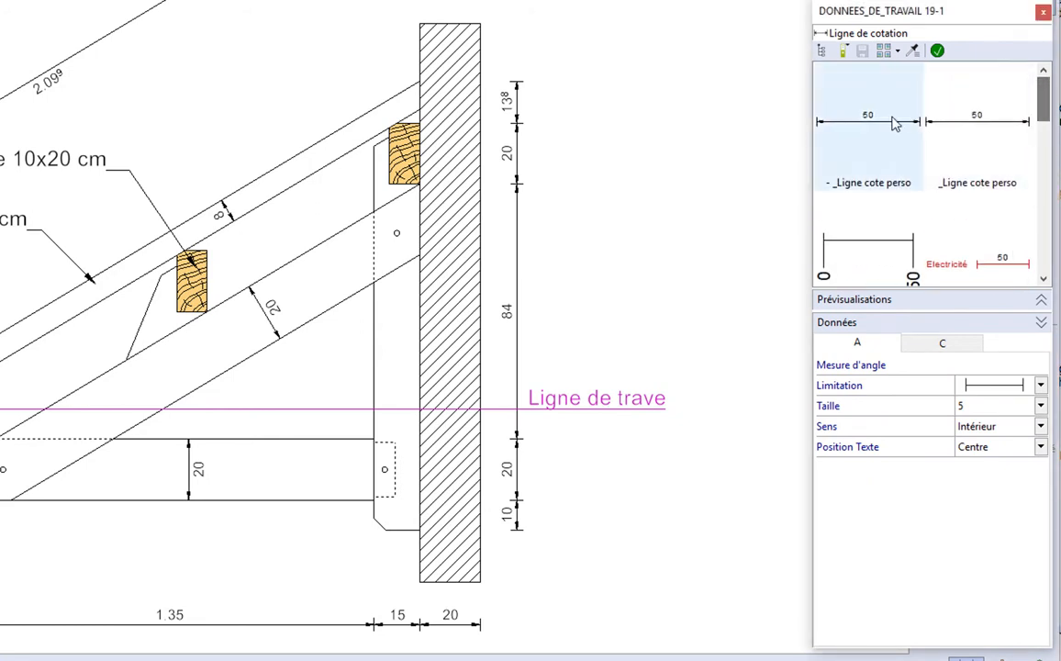
pyautogui.click(864, 101)
pyautogui.click(971, 382)
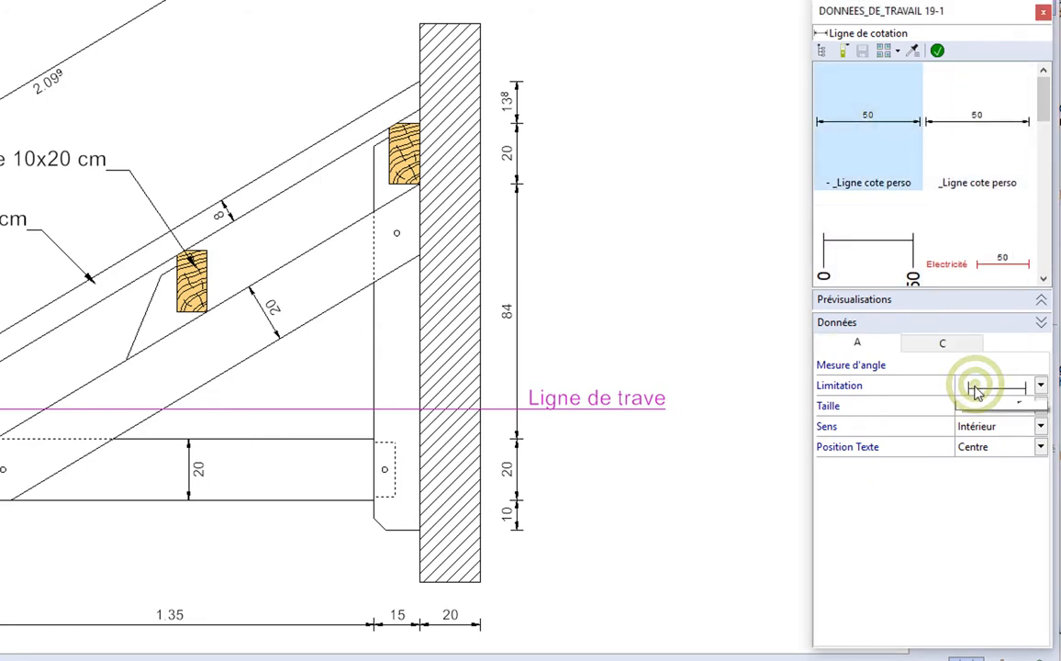
pyautogui.click(986, 431)
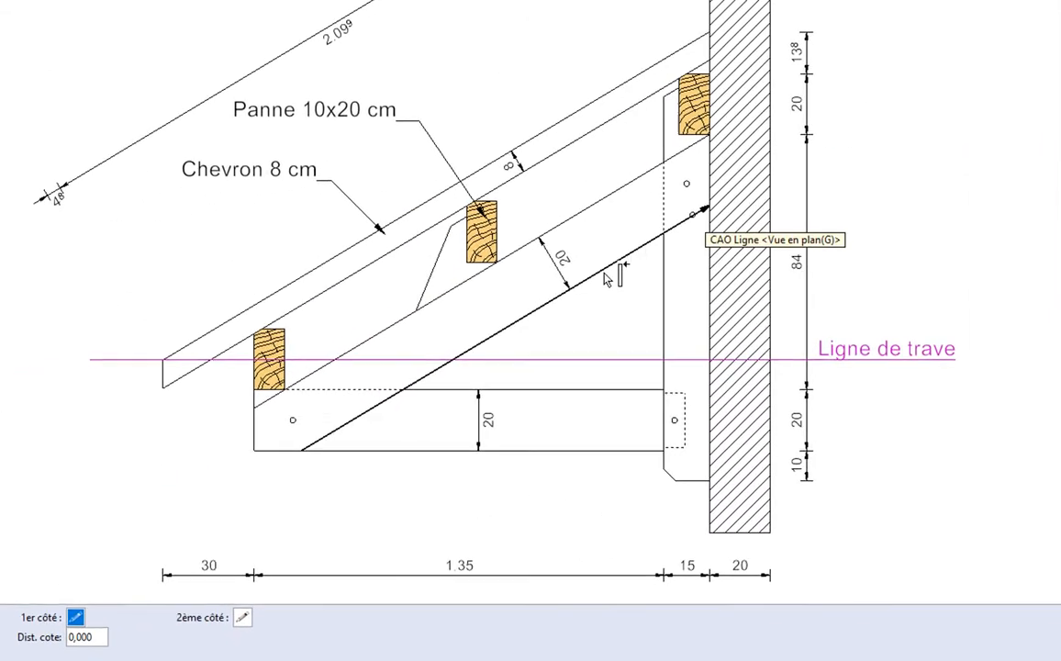
# Dimension the angle between the sloped beam's lower edge and the horizontal beam's upper edge, about 0.40 m from their intersection.
pyautogui.click(322, 422)
pyautogui.click(503, 342)
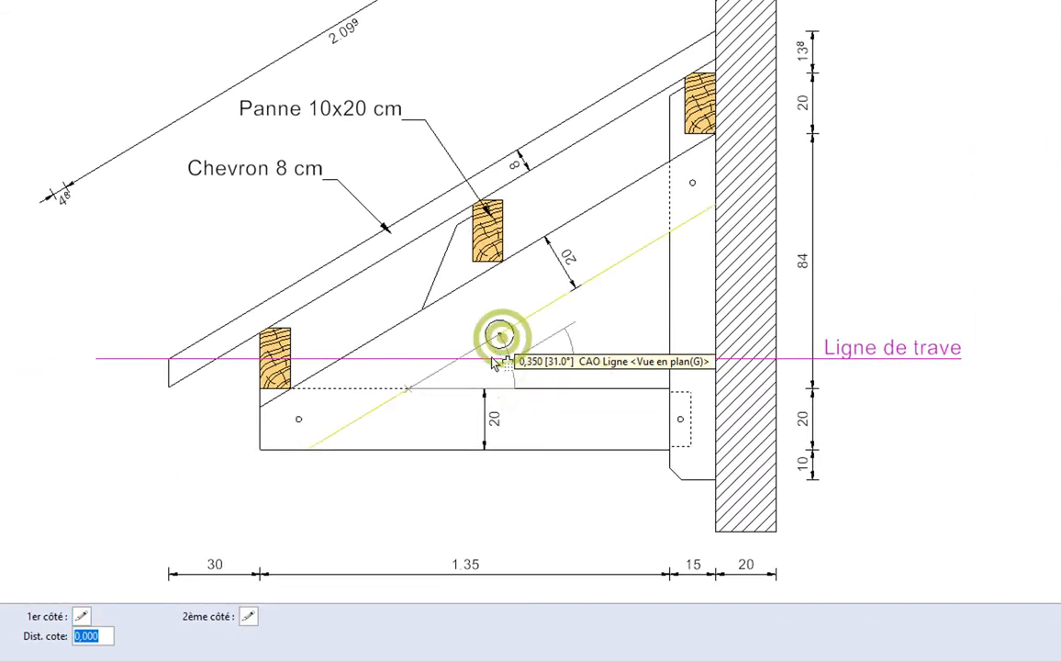
pyautogui.click(534, 366)
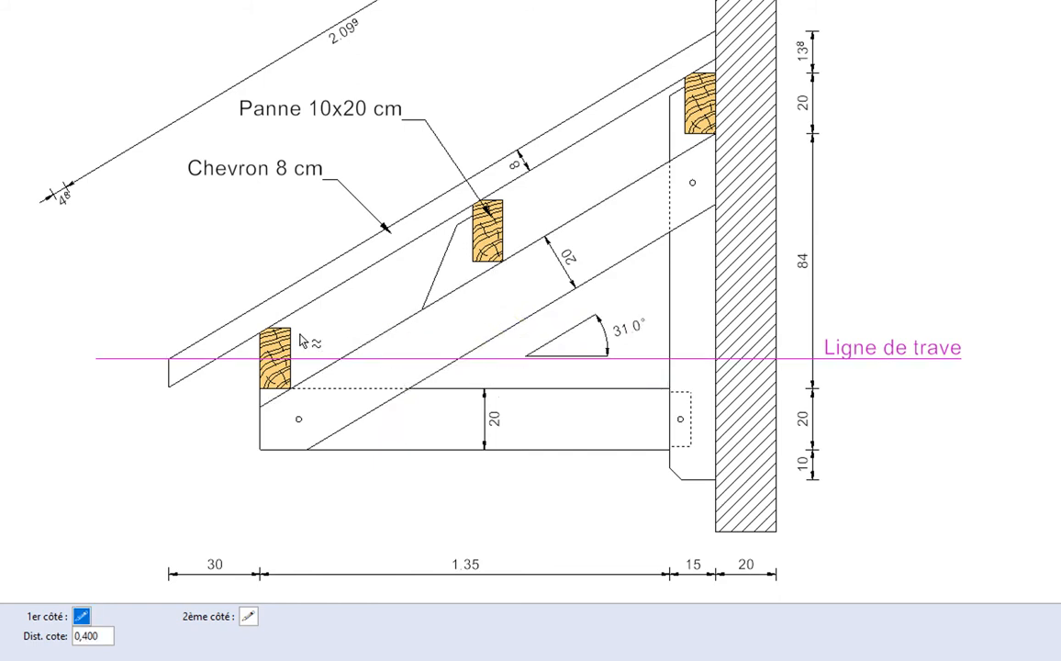
# Dimension the angle between the rafter's vertical eave cut and its lower edge, about 0.18 m above the eave corner.
pyautogui.scroll(3, 168, 376)
pyautogui.click(183, 365)
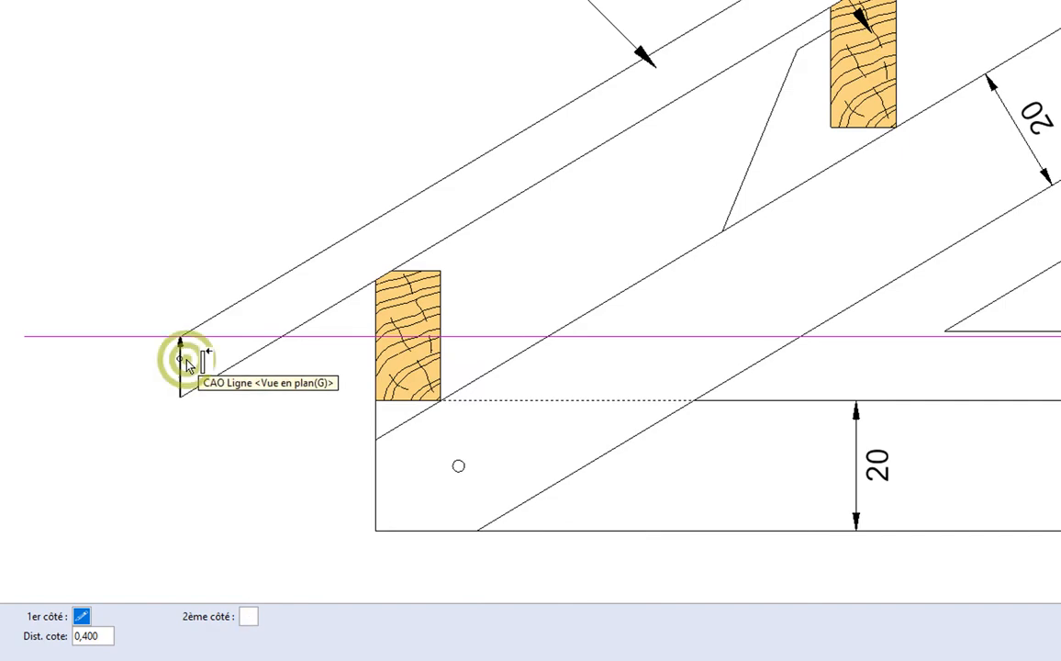
pyautogui.click(198, 381)
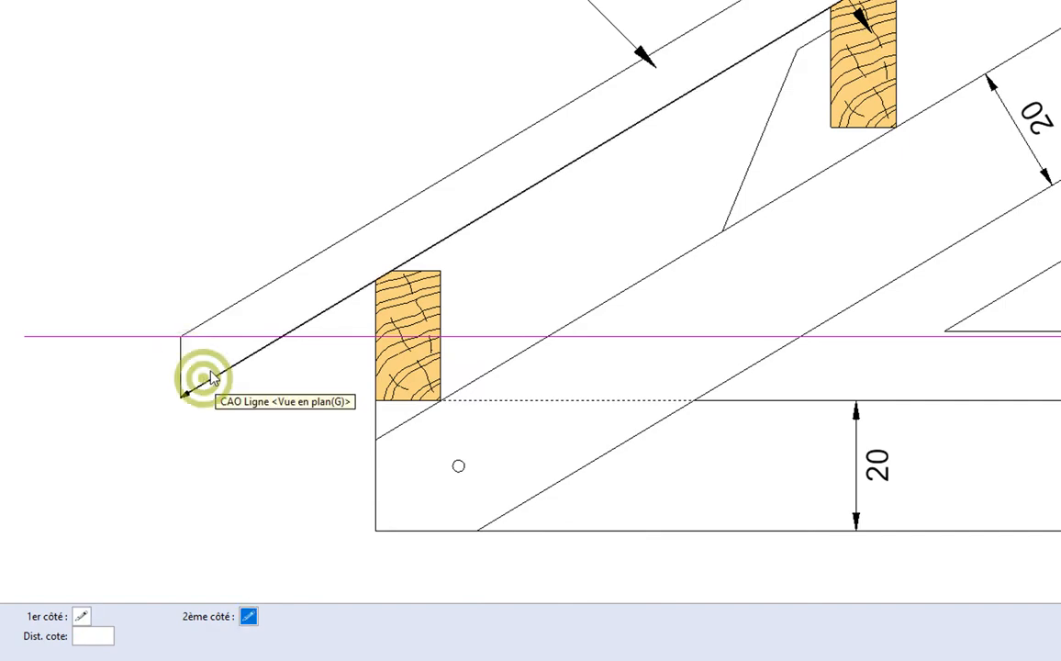
pyautogui.click(241, 296)
pyautogui.scroll(-2, 257, 356)
pyautogui.scroll(-2, 250, 361)
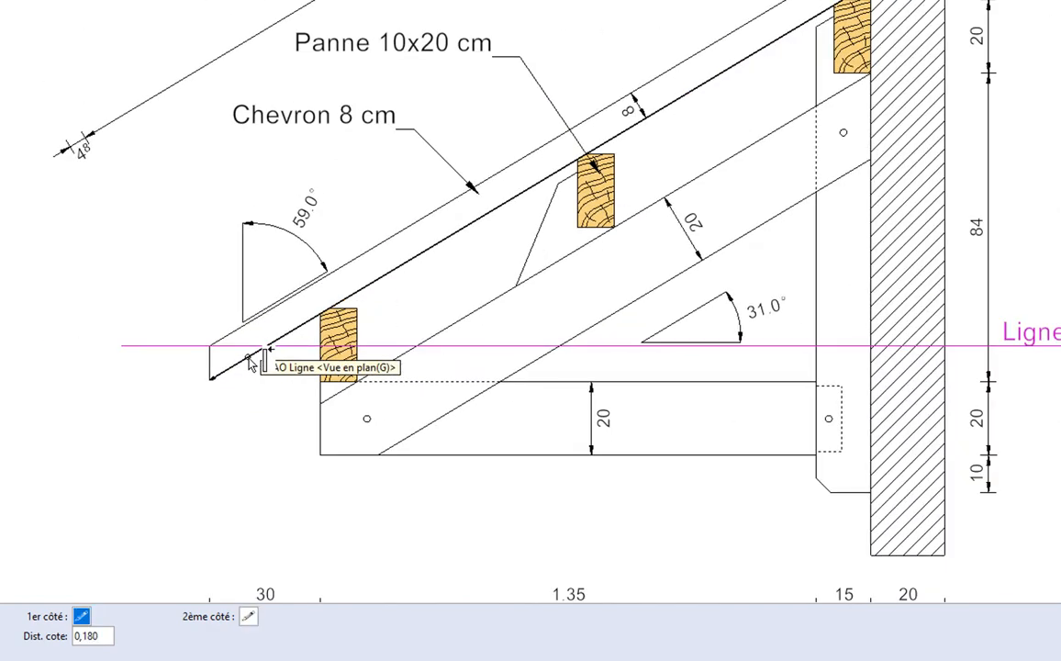
pyautogui.press('Escape')
# Modify both angle dimensions together, setting their size (Taille) to 2.
pyautogui.click(241, 279)
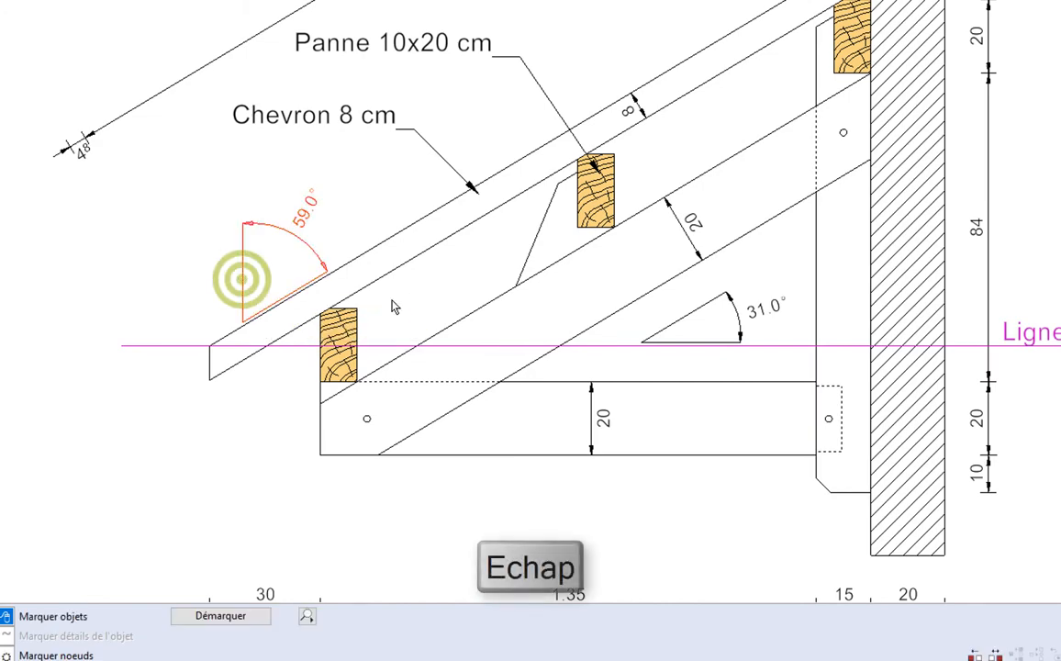
pyautogui.click(703, 315)
pyautogui.click(517, 129)
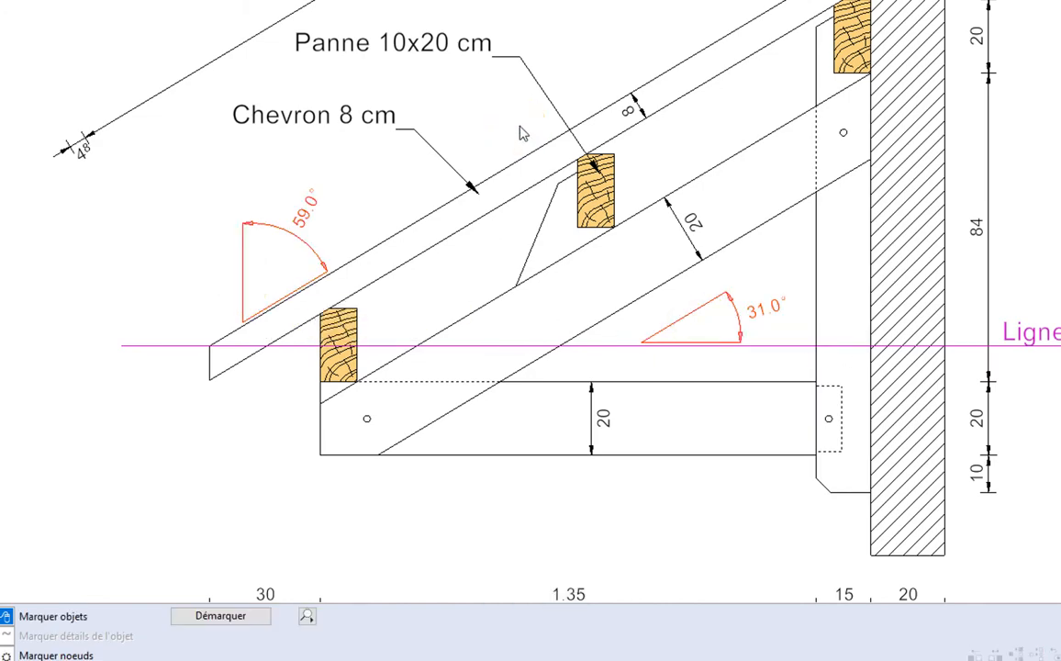
pyautogui.rightClick(523, 134)
pyautogui.click(530, 189)
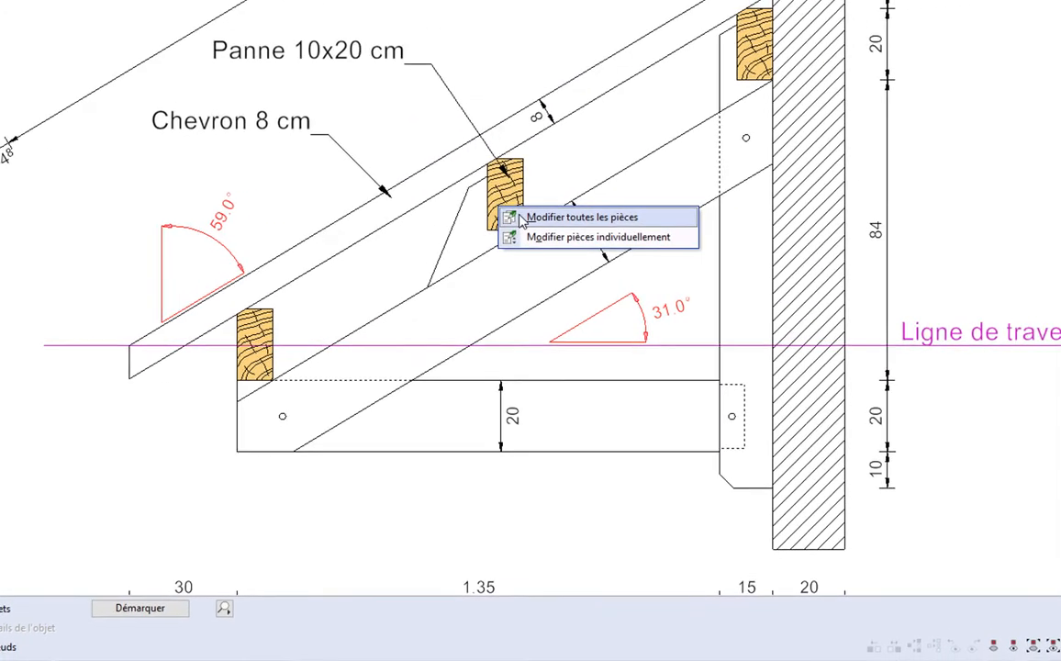
pyautogui.click(521, 218)
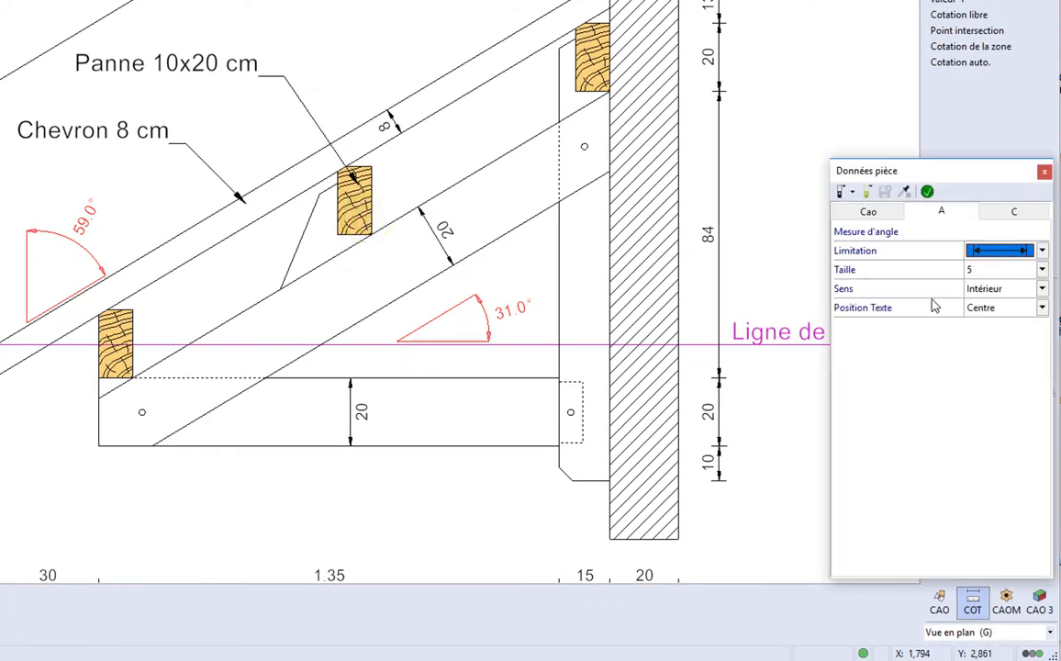
pyautogui.click(998, 275)
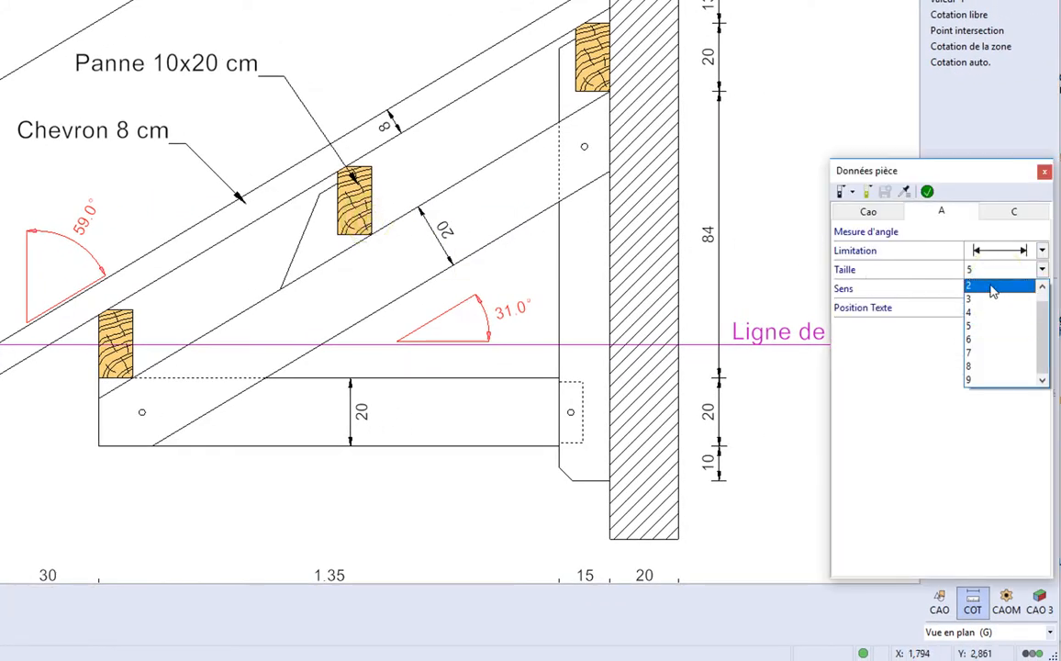
pyautogui.click(992, 290)
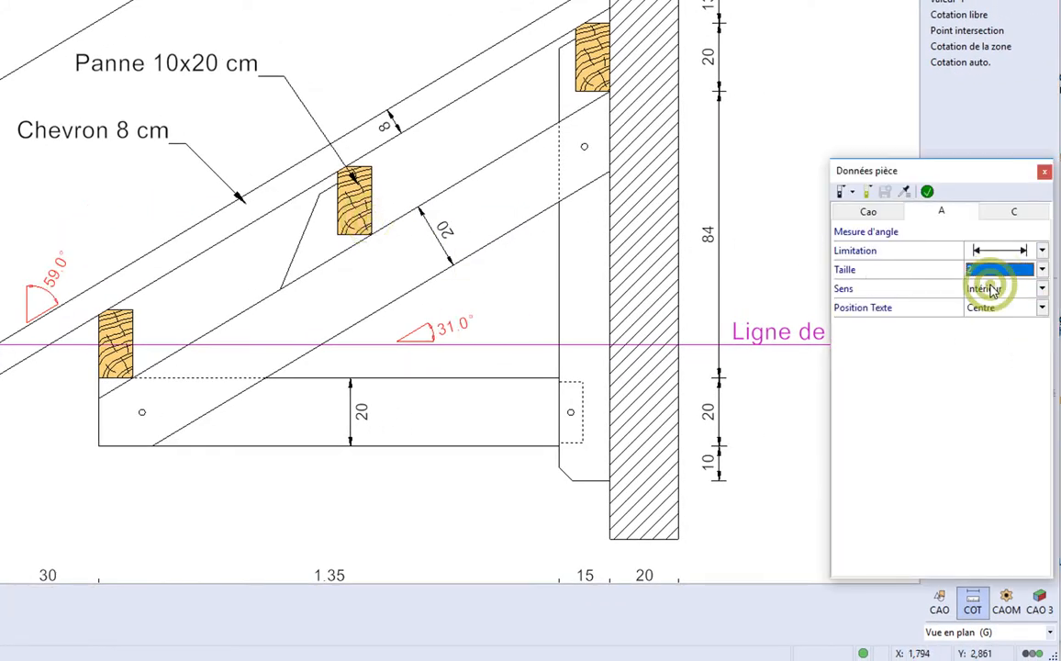
pyautogui.click(928, 191)
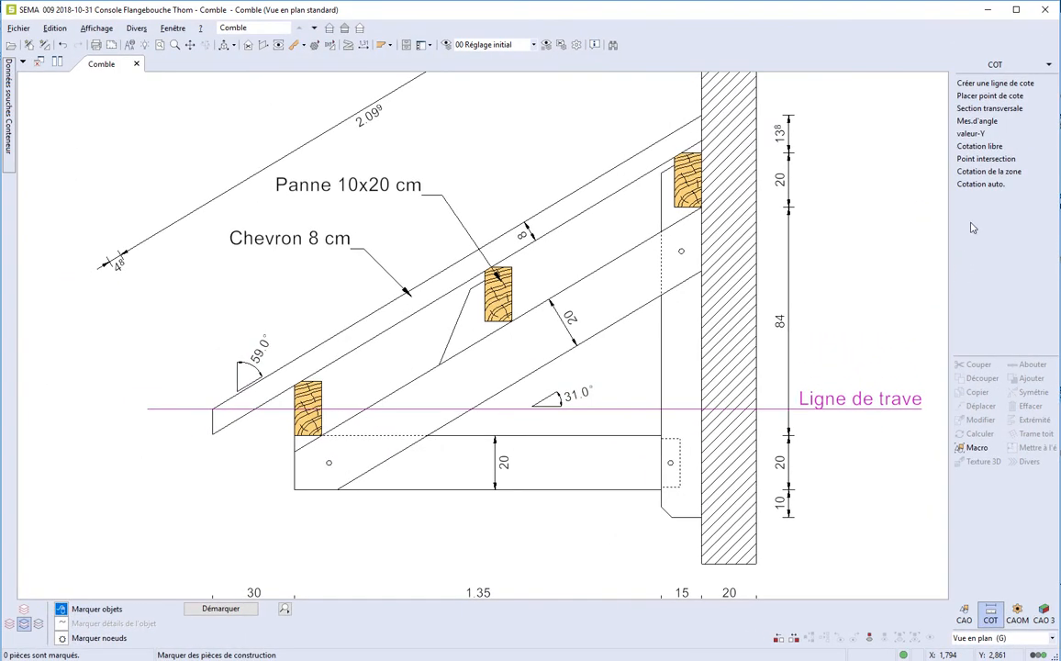
# Start a diameter/radius dimension for circles using the "Symbole mm" style.
pyautogui.click(985, 110)
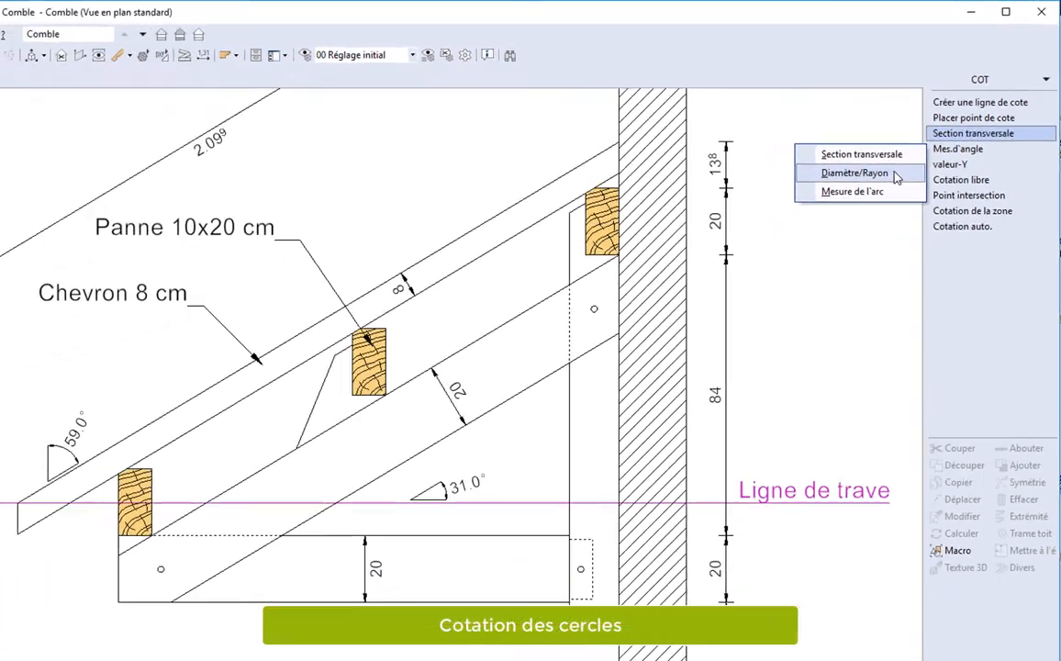
pyautogui.click(804, 214)
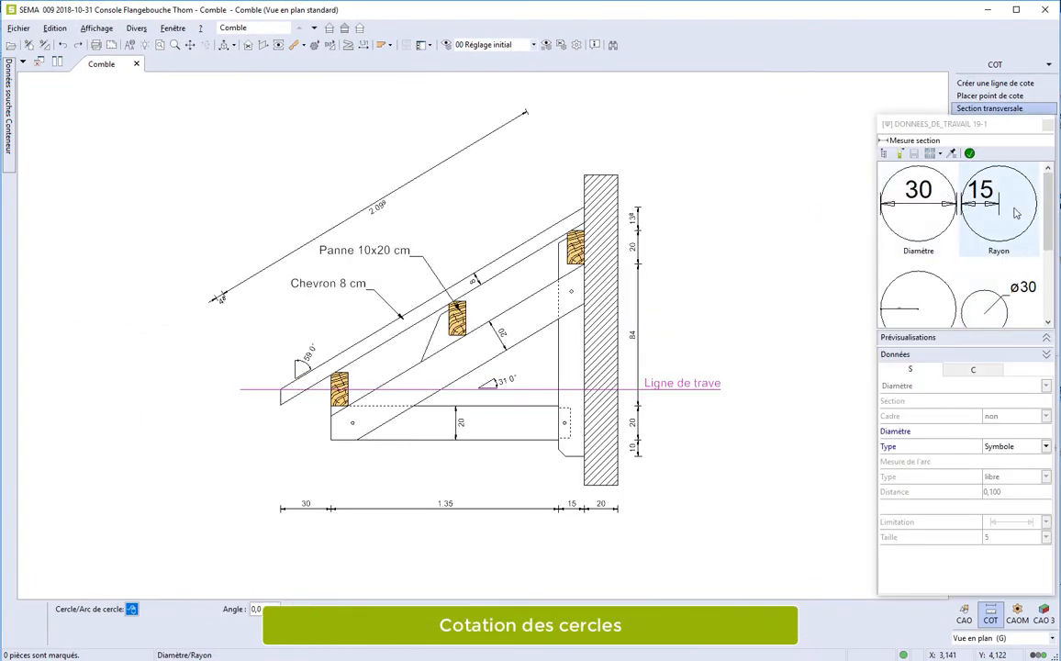
pyautogui.moveTo(1044, 204); pyautogui.dragTo(1037, 281)
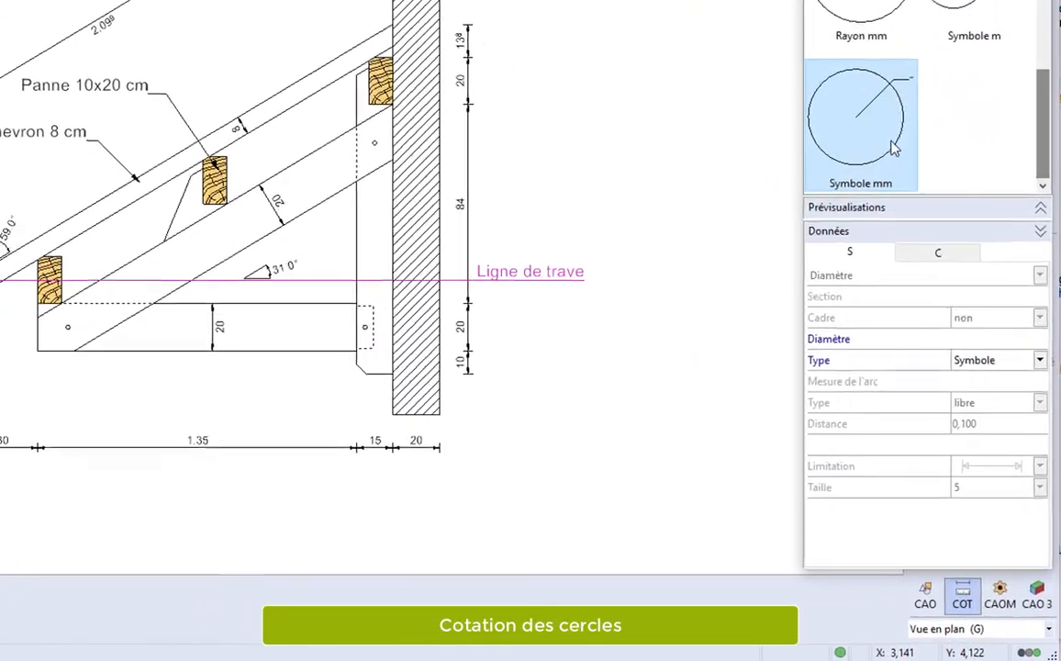
pyautogui.click(932, 288)
# Set the circle dimension's text size to Zoom with 0,20 at 1:100 and its length unit to millimetres.
pyautogui.click(965, 368)
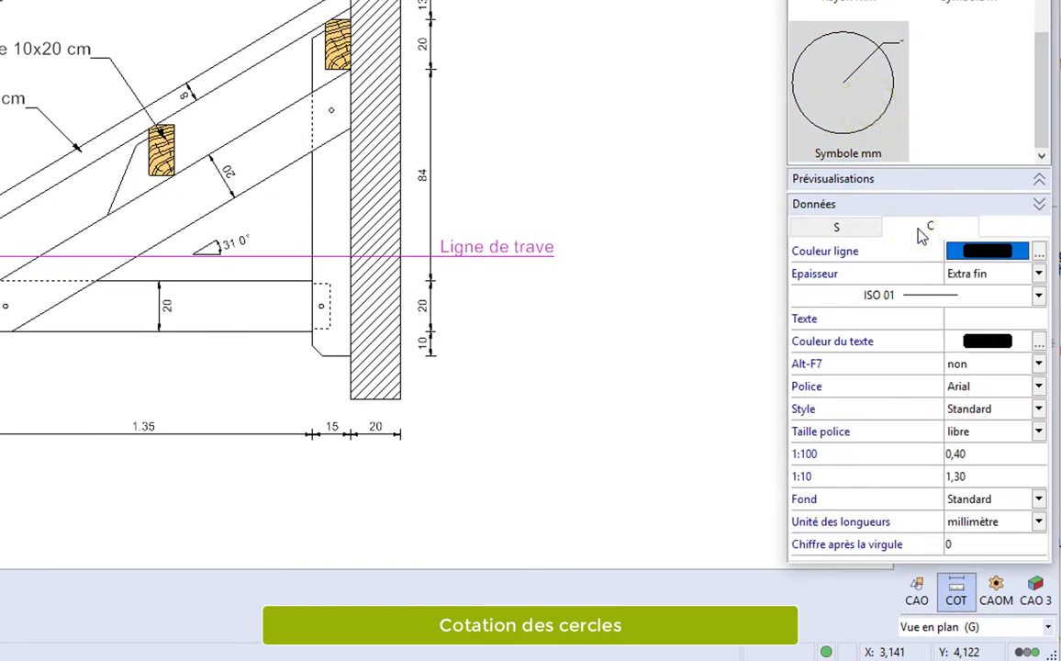
pyautogui.click(973, 433)
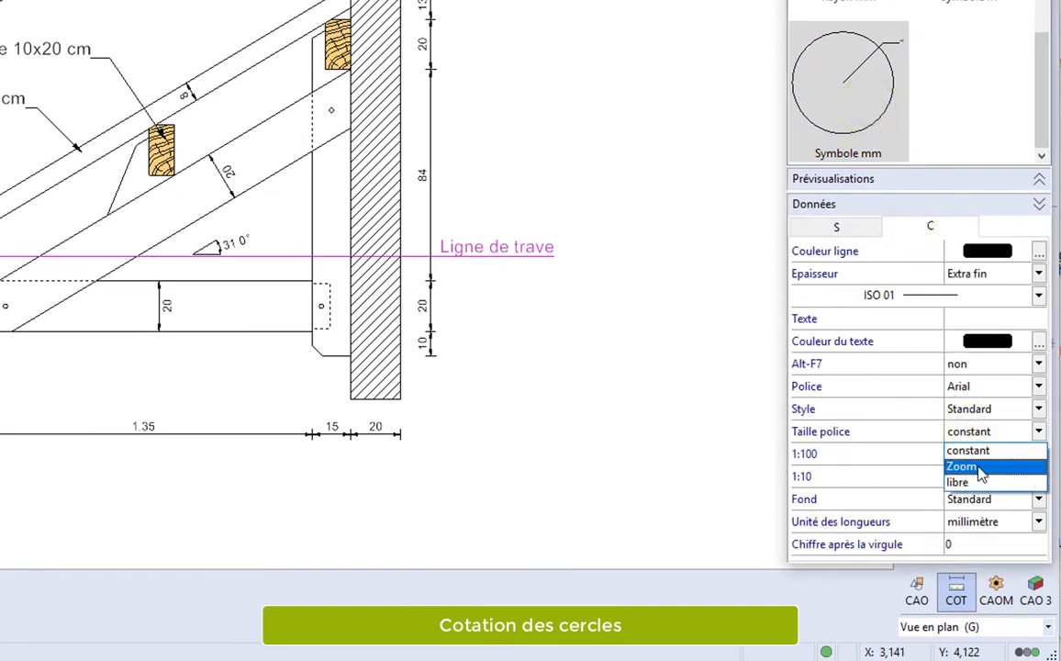
pyautogui.click(973, 466)
pyautogui.click(984, 457)
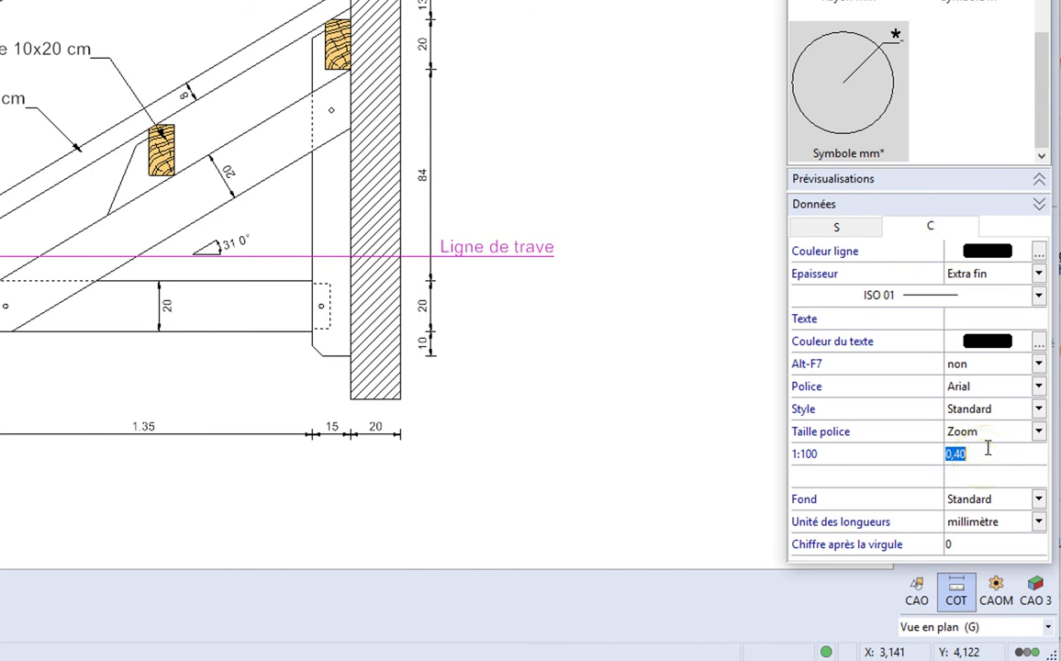
pyautogui.write('0,20')
pyautogui.press('Return')
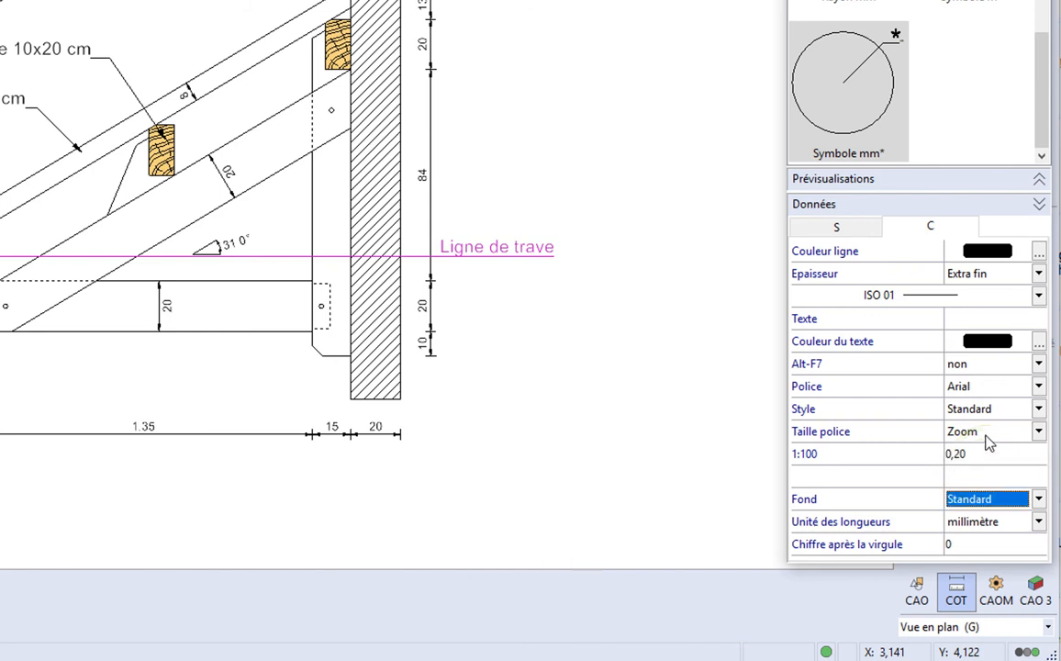
pyautogui.click(964, 526)
pyautogui.click(968, 583)
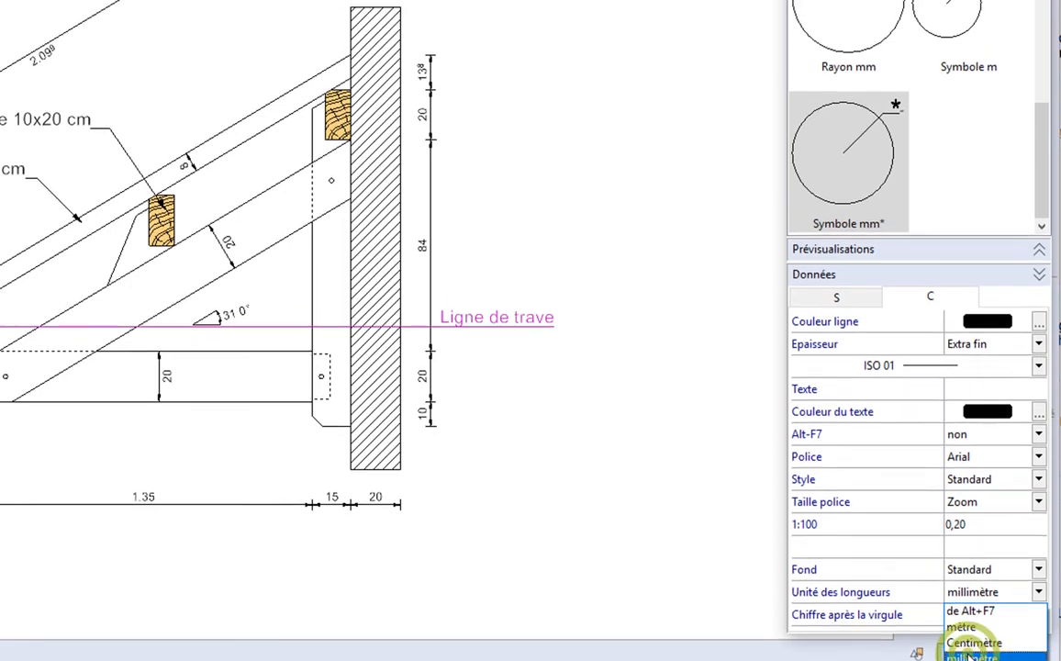
pyautogui.click(927, 91)
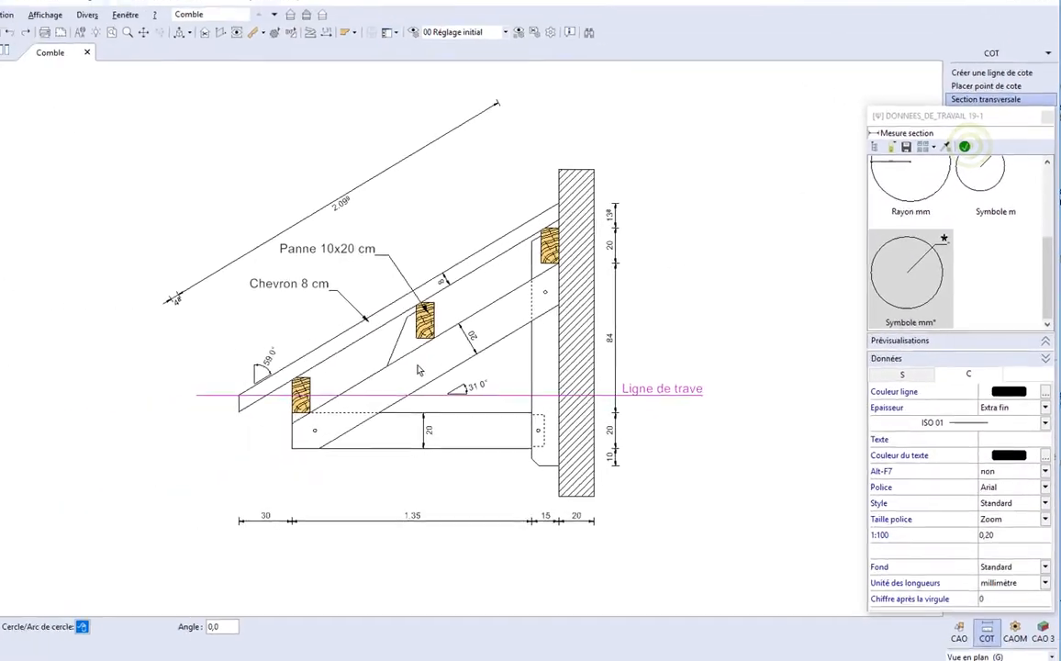
# Add diameter dimensions to the two holes of the horizontal beam, at its eave end and in its tenon.
pyautogui.scroll(5, 358, 423)
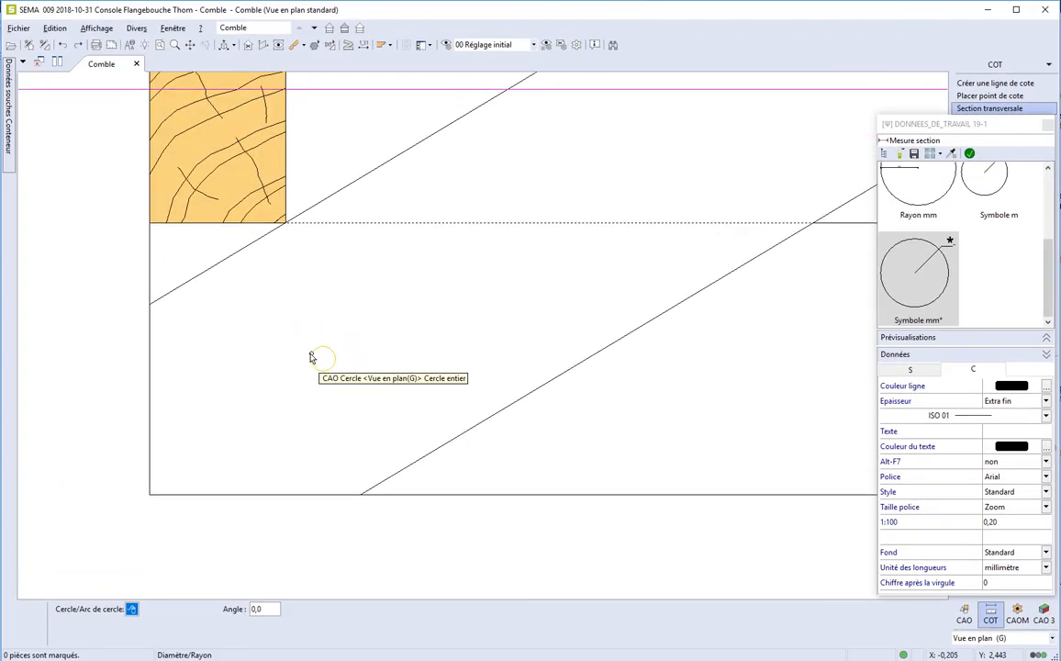
pyautogui.click(337, 365)
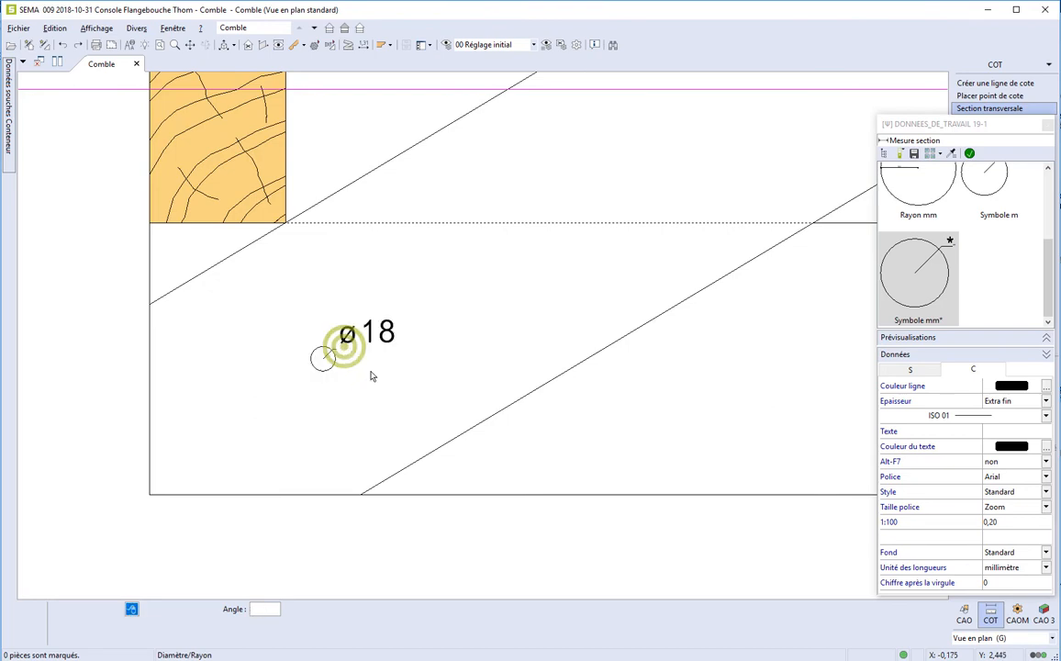
pyautogui.scroll(-5, 312, 421)
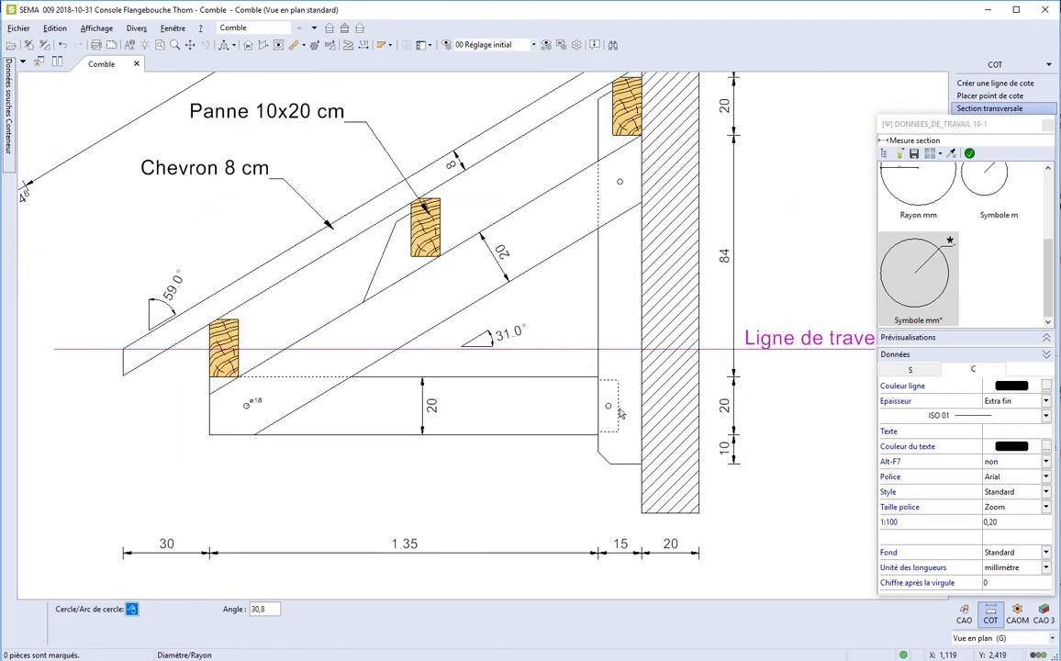
pyautogui.scroll(5, 620, 413)
pyautogui.click(591, 396)
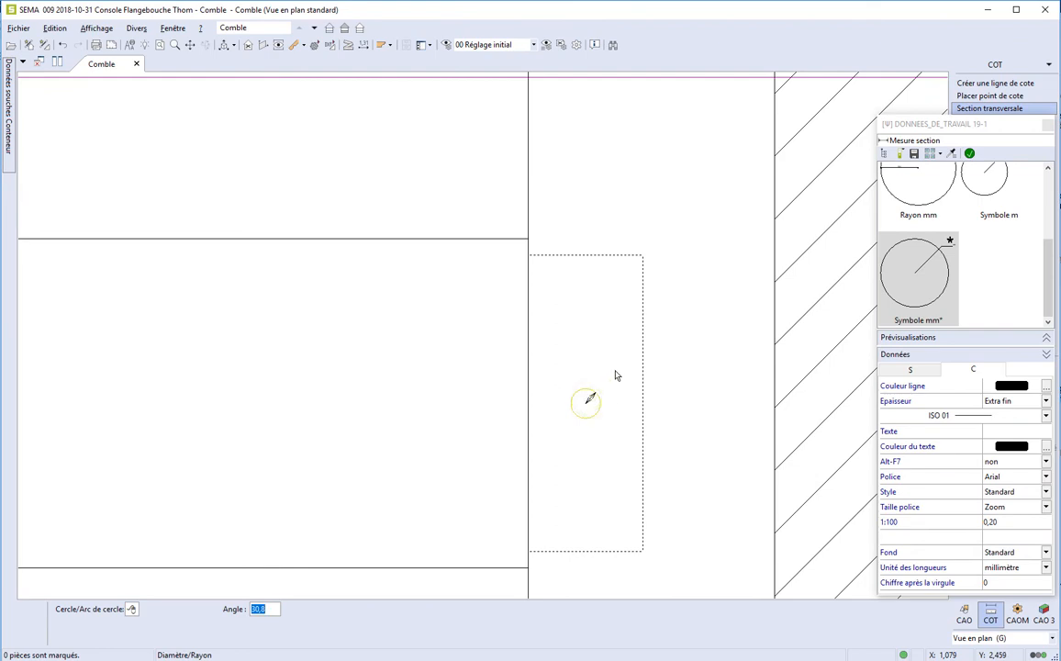
pyautogui.scroll(-6, 612, 433)
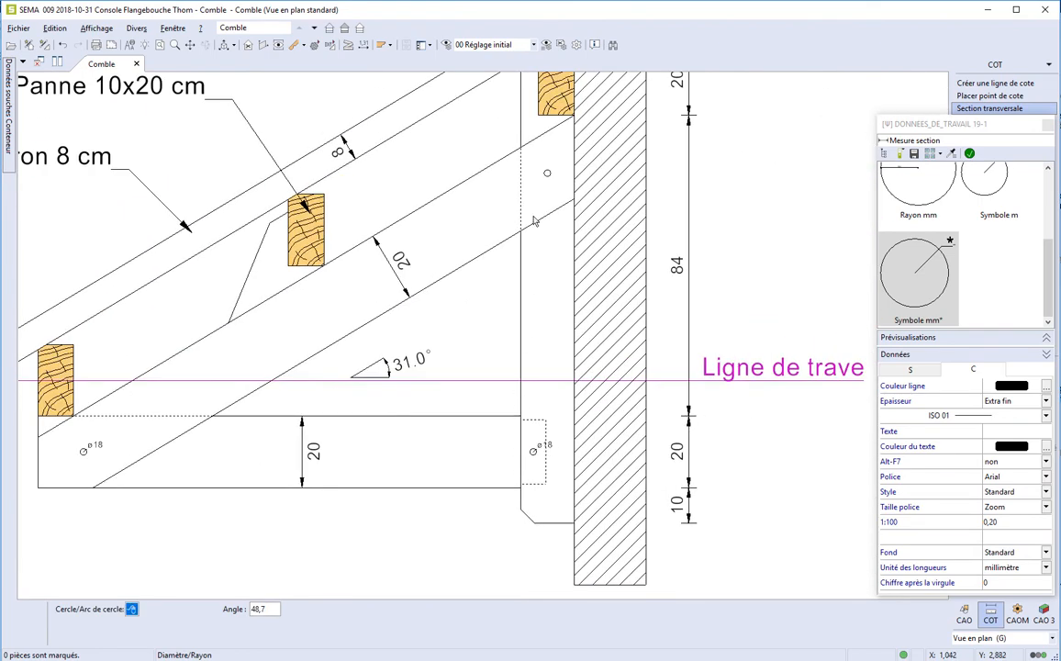
# Add a diameter dimension to the upper hole where the sloped beam meets the post, and finish circle dimensioning.
pyautogui.scroll(6, 535, 221)
pyautogui.click(537, 212)
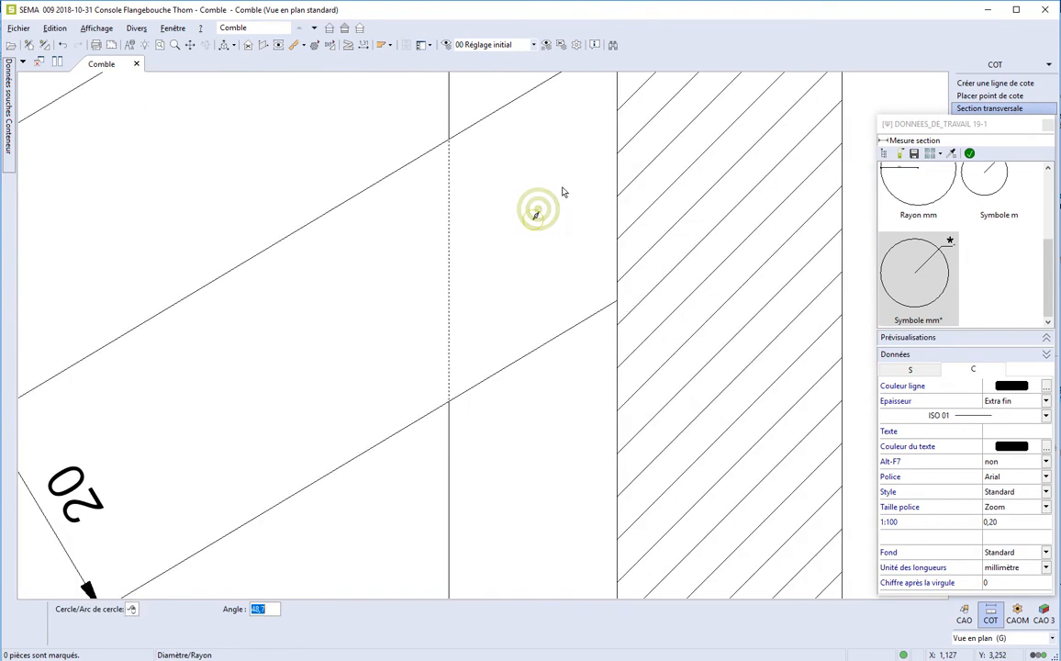
pyautogui.click(563, 197)
pyautogui.scroll(-8, 518, 257)
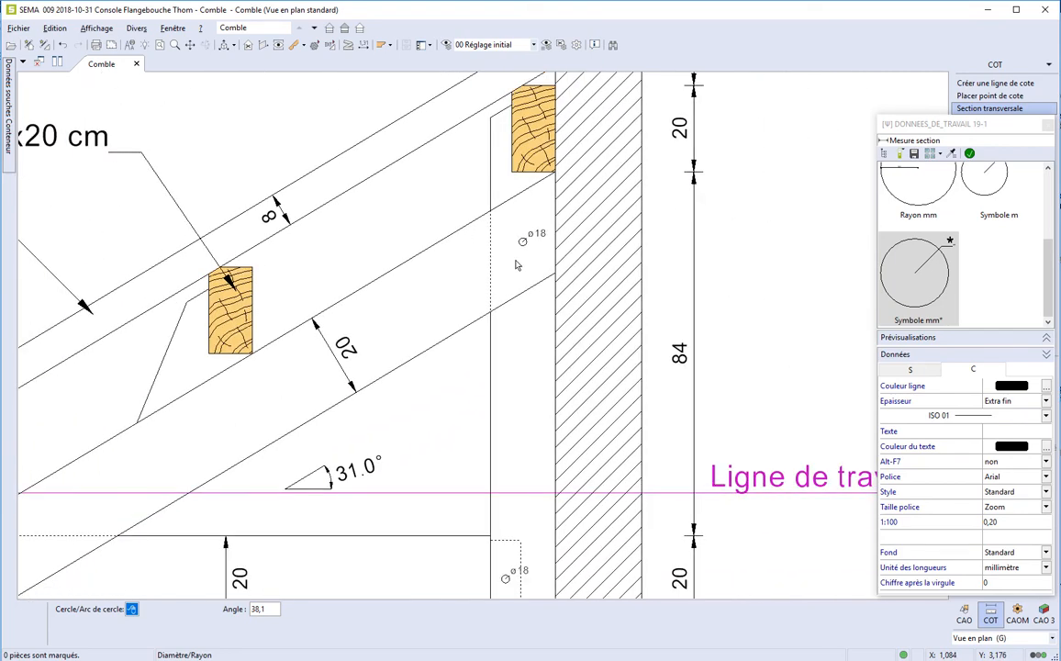
pyautogui.scroll(-2, 502, 393)
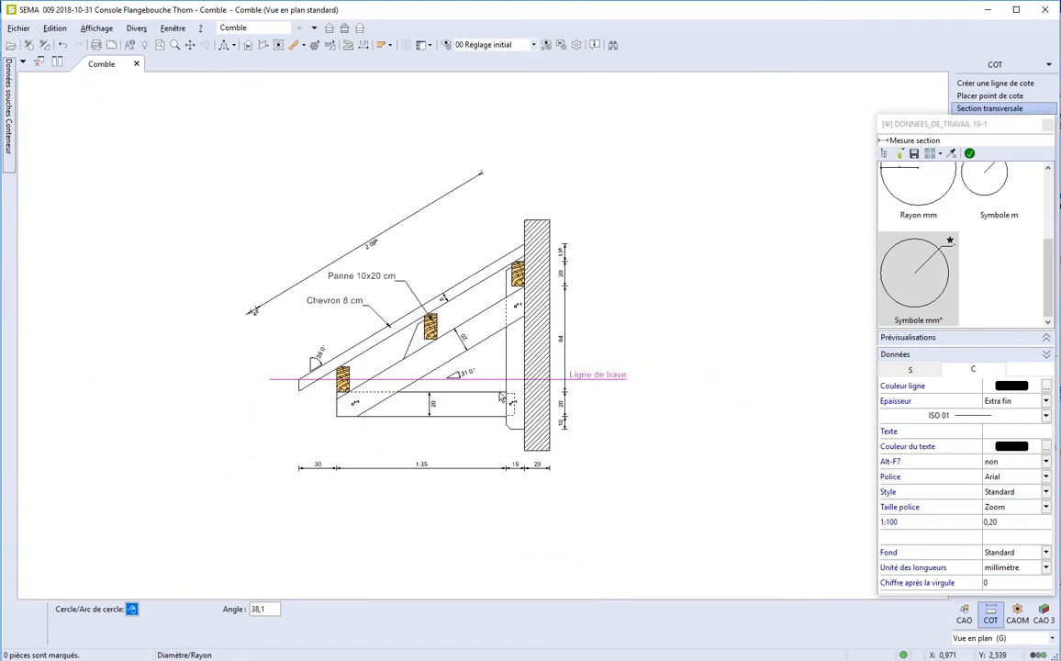
pyautogui.click(1043, 128)
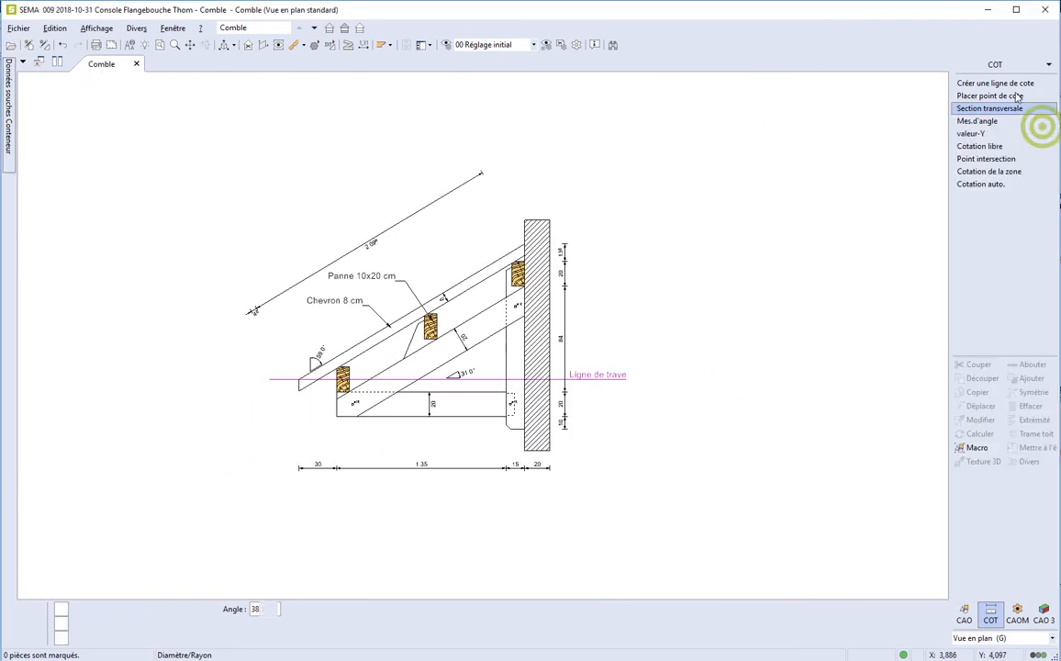
# Switch the drawing to the print layout and set its paper format to the Brother-Bureau printer in landscape A4.
pyautogui.click(996, 68)
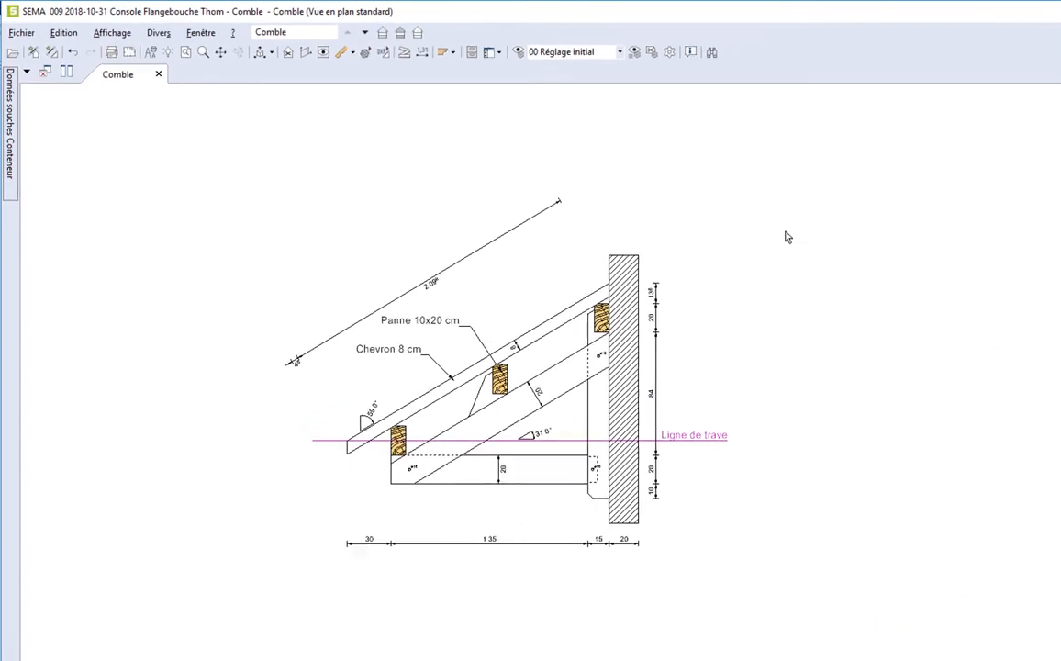
pyautogui.click(123, 56)
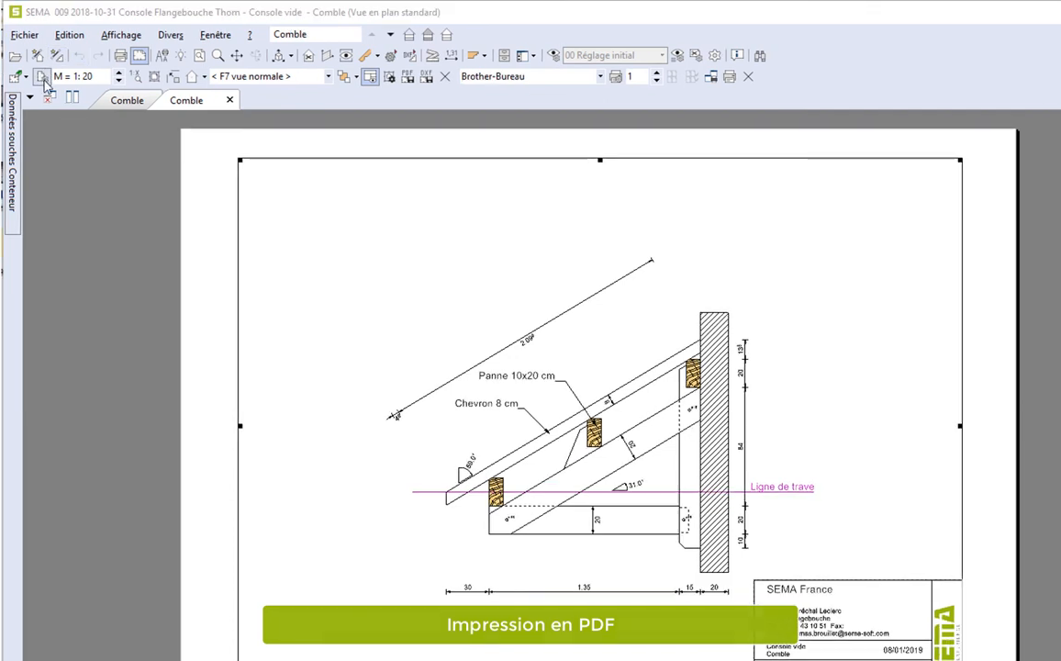
pyautogui.click(41, 76)
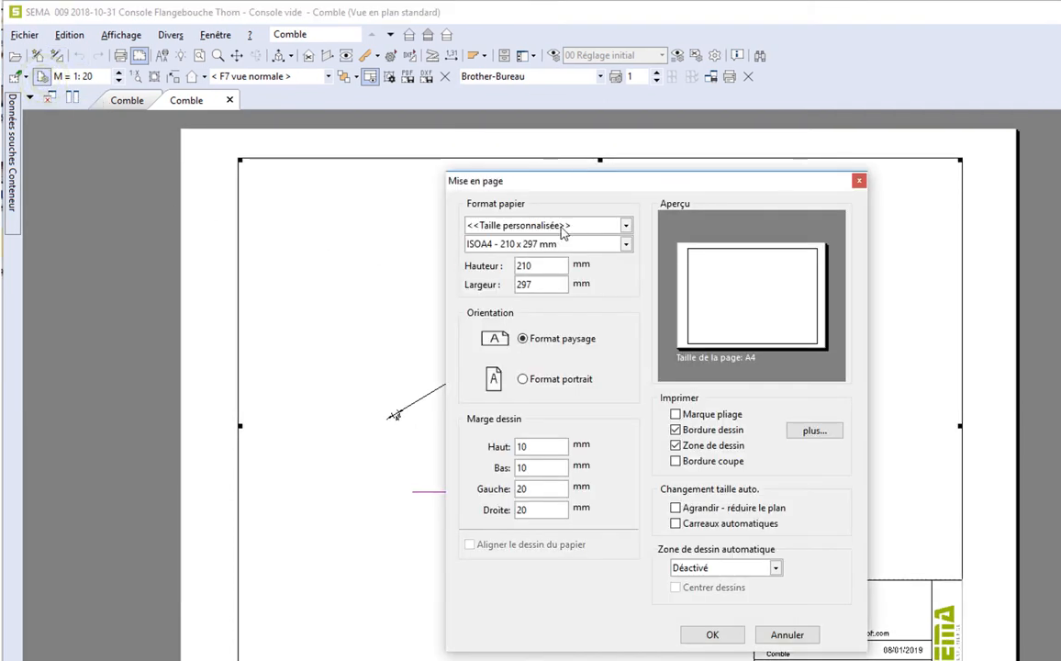
pyautogui.click(561, 226)
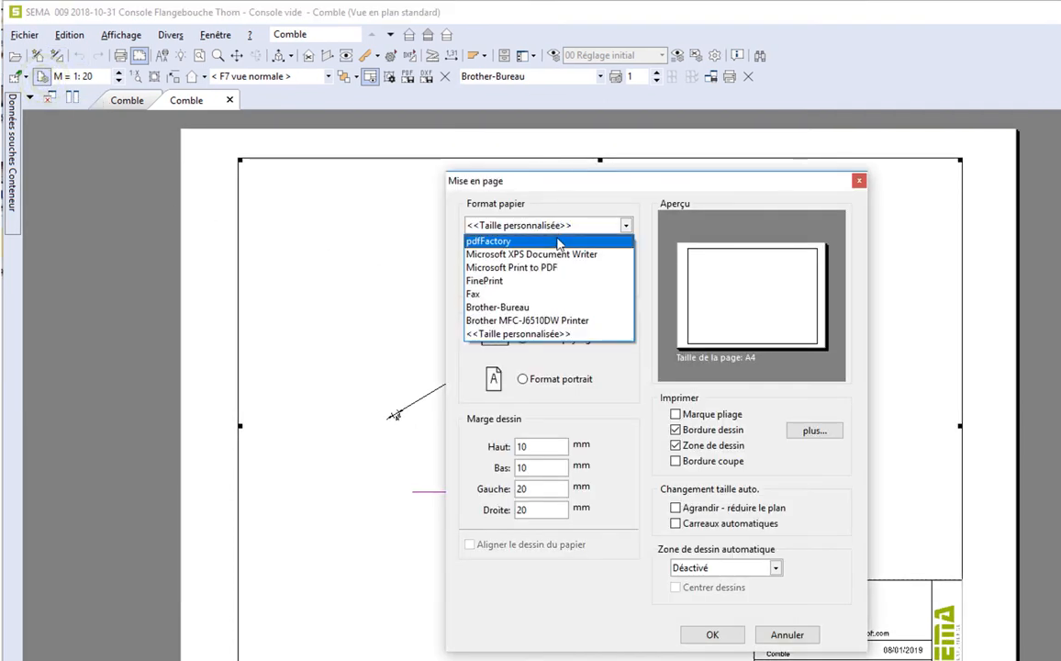
pyautogui.click(530, 308)
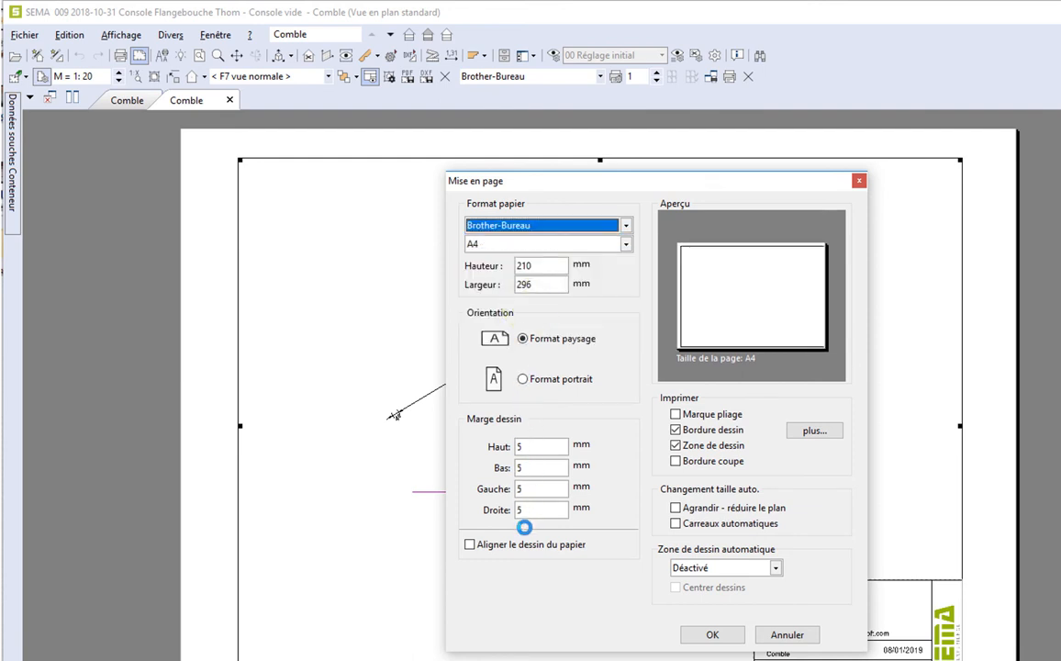
pyautogui.click(712, 634)
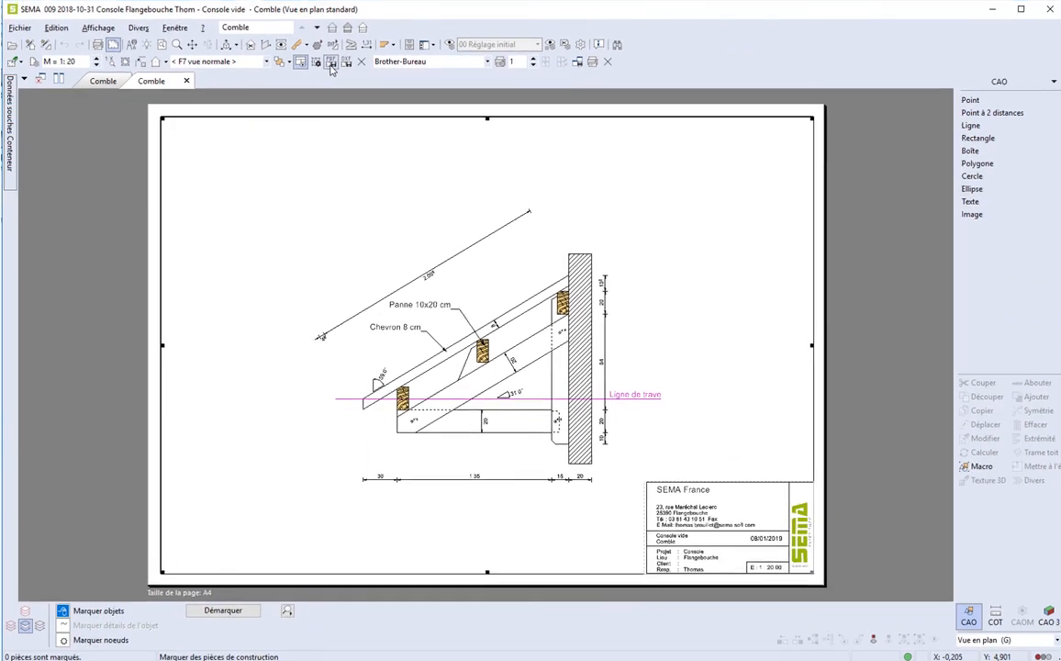
# Export the print layout as a PDF named "plan console" to the USB drive (E:).
pyautogui.click(506, 37)
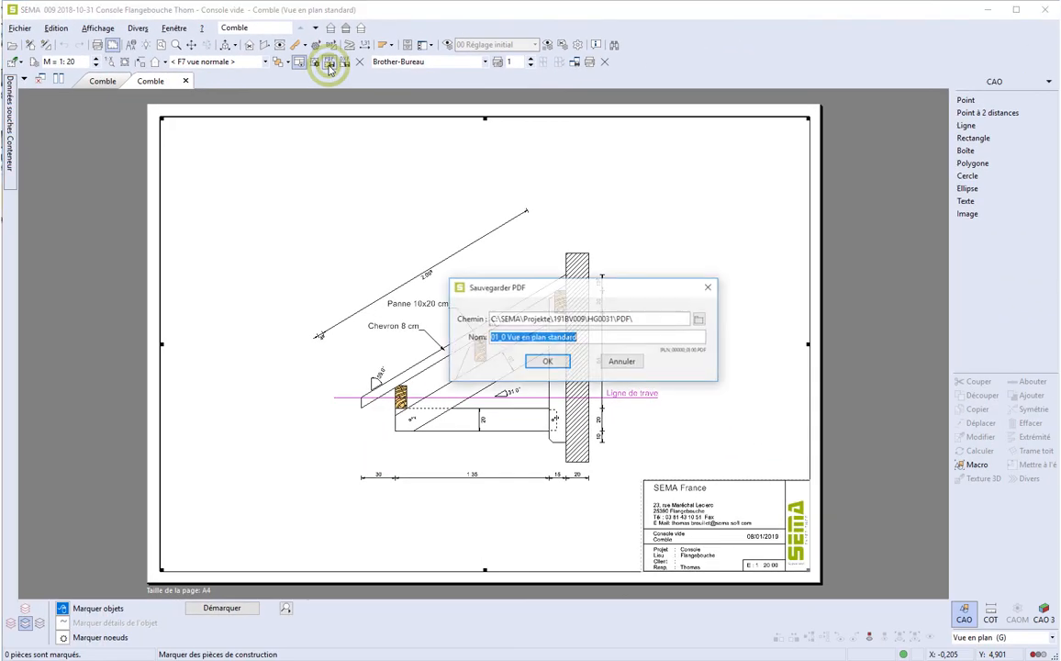
pyautogui.click(700, 320)
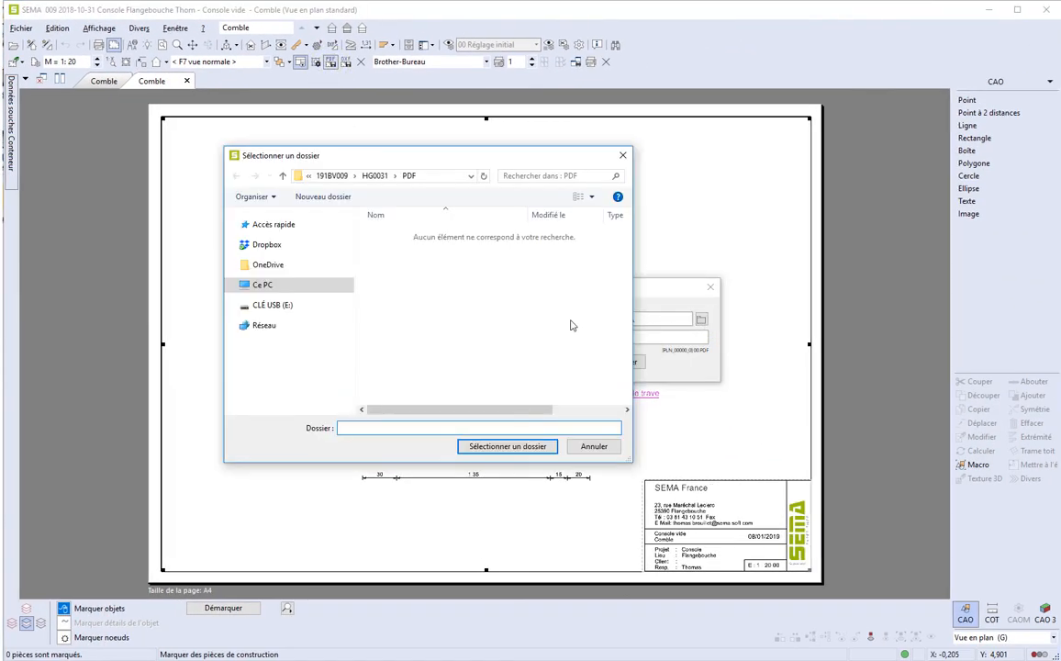
pyautogui.click(280, 306)
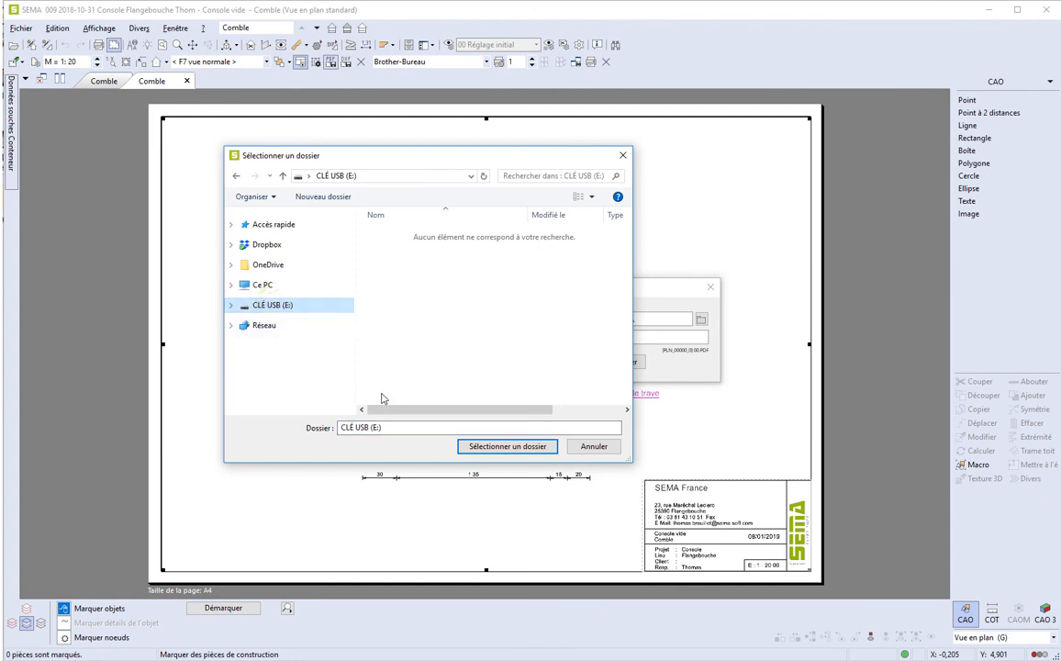
pyautogui.click(508, 446)
pyautogui.click(569, 337)
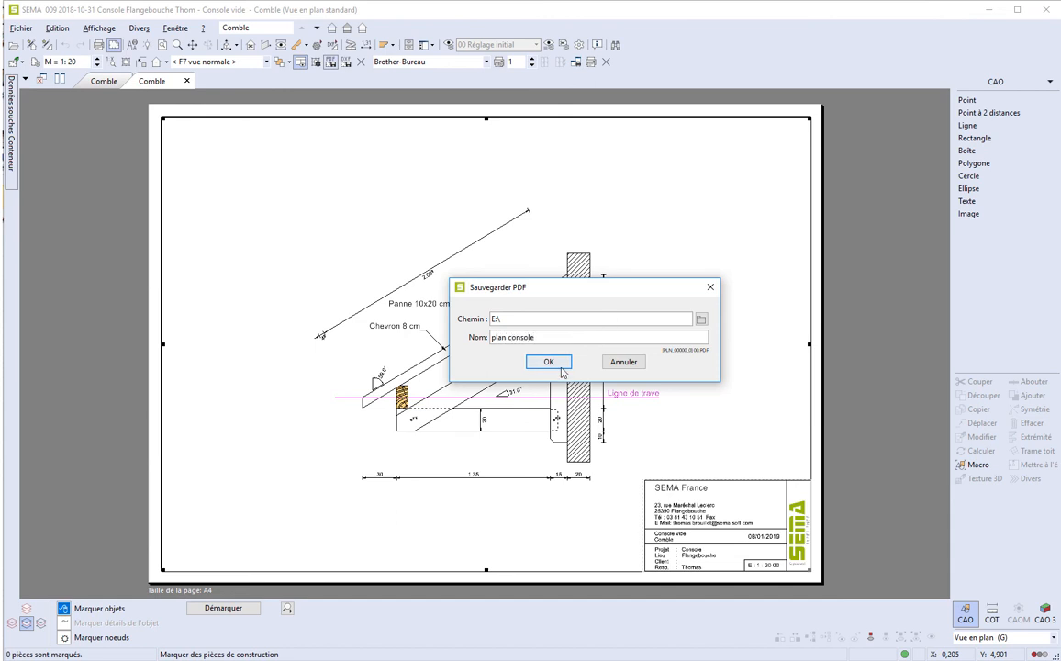
pyautogui.click(561, 366)
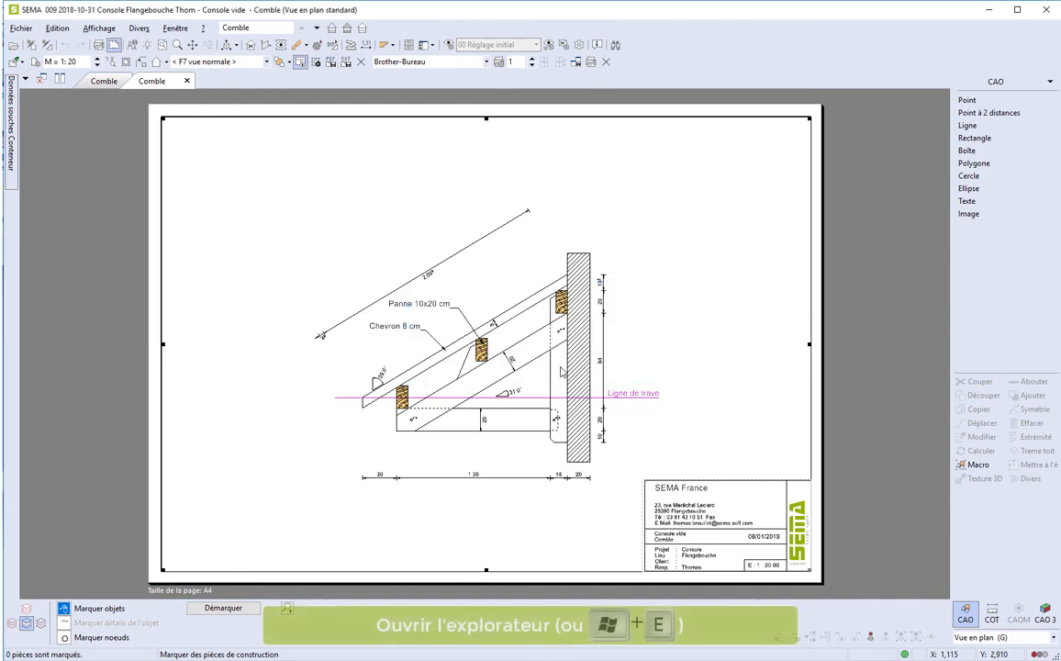
# Switch to File Explorer and select the exported plan console PDF on the USB drive (E:).
pyautogui.press('super+e')
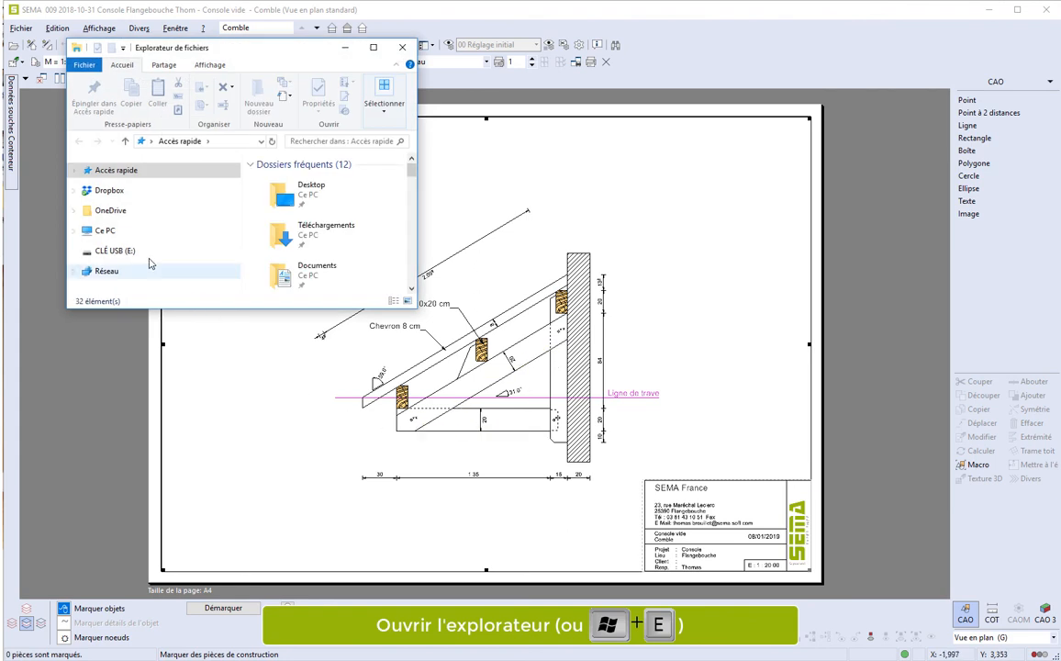
pyautogui.click(136, 254)
pyautogui.click(296, 180)
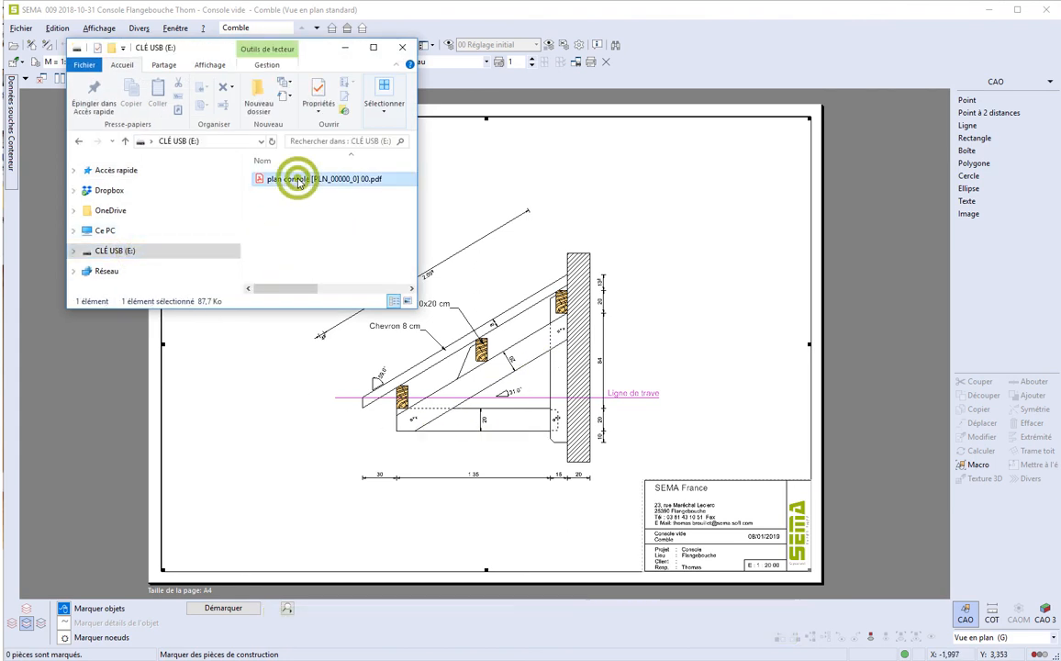